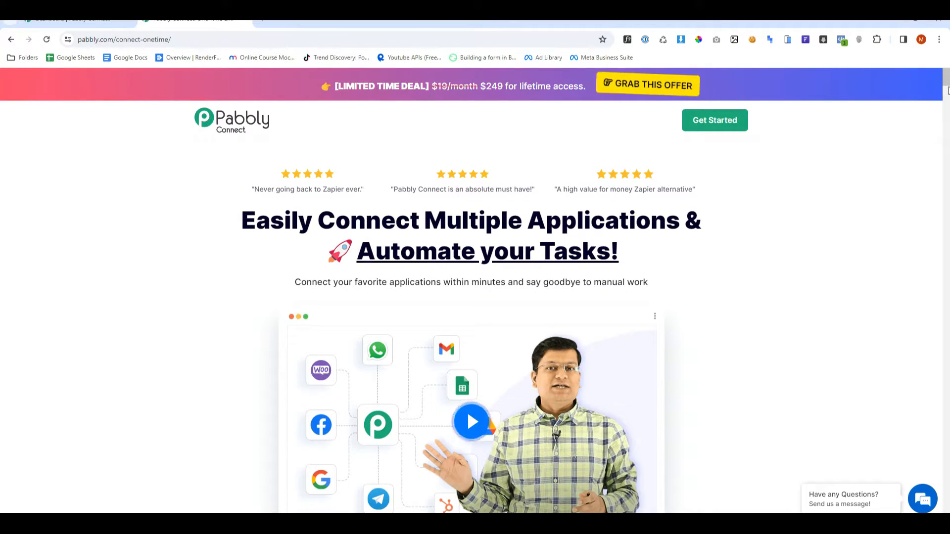
scroll(945, 87, down, 3)
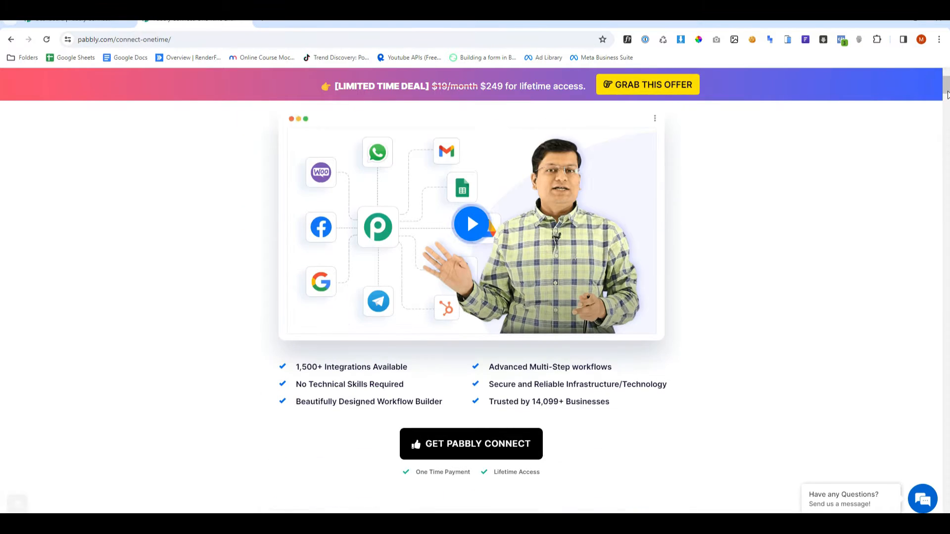
drag(945, 93, 945, 319)
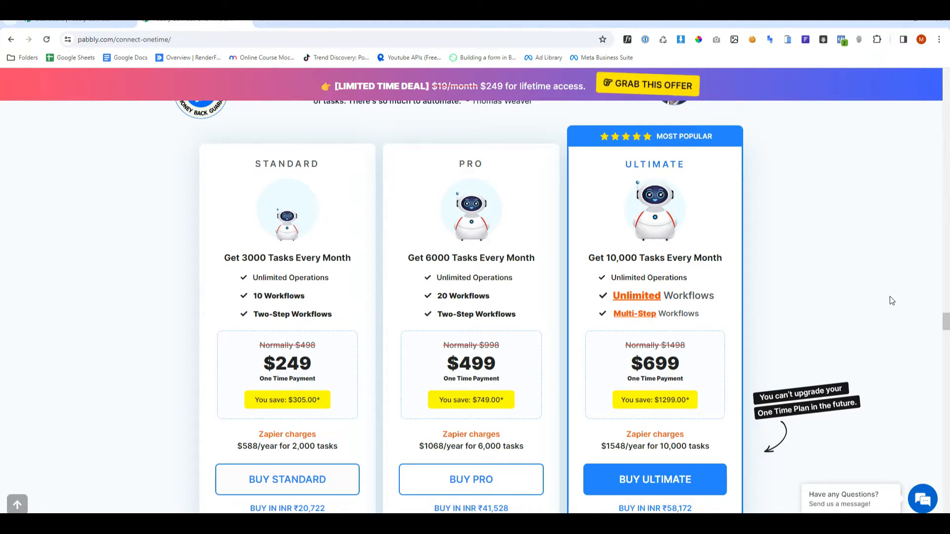
Step: Highlight the Ultimate plan's $699 price on the pricing page, then clear the highlight
double_click(654, 363)
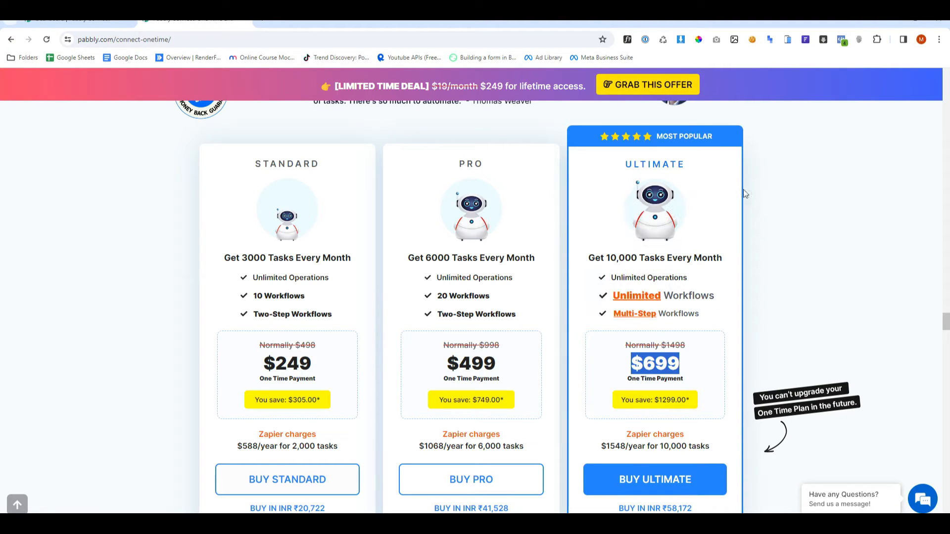
click(821, 232)
mouse_move(65, 215)
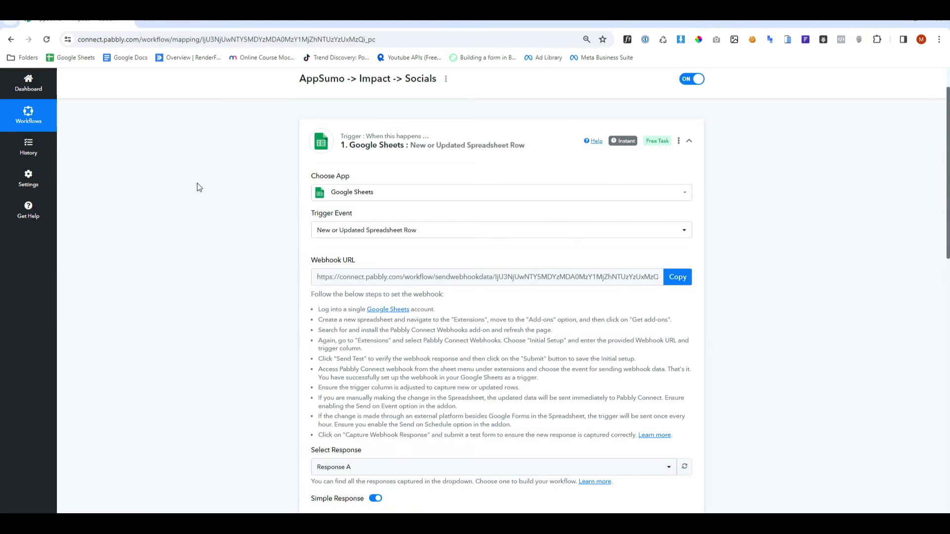
scroll(197, 187, down, 5)
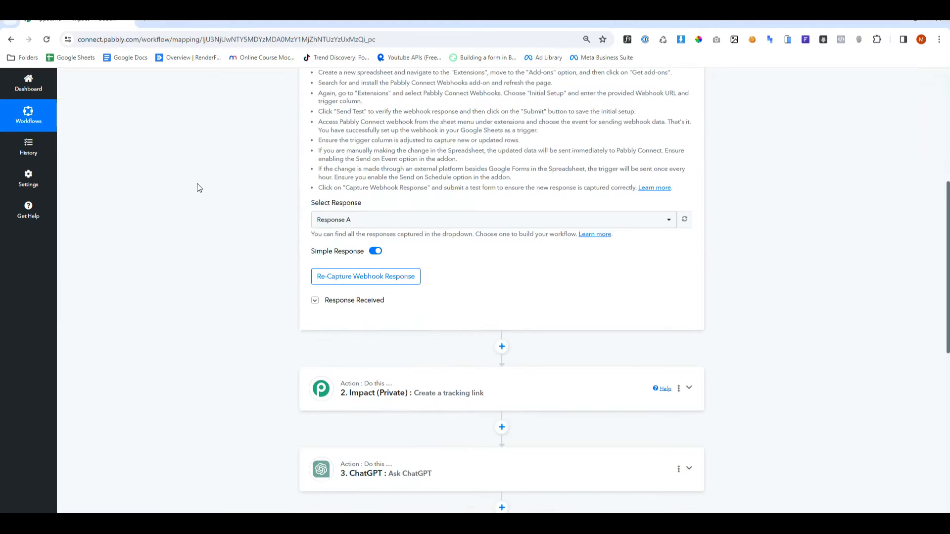
scroll(196, 187, down, 5)
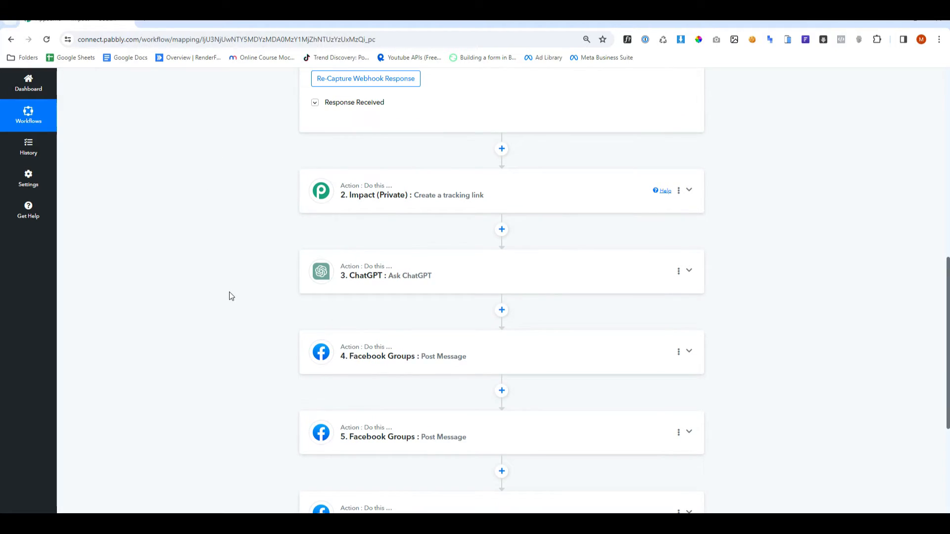
scroll(229, 295, up, 1)
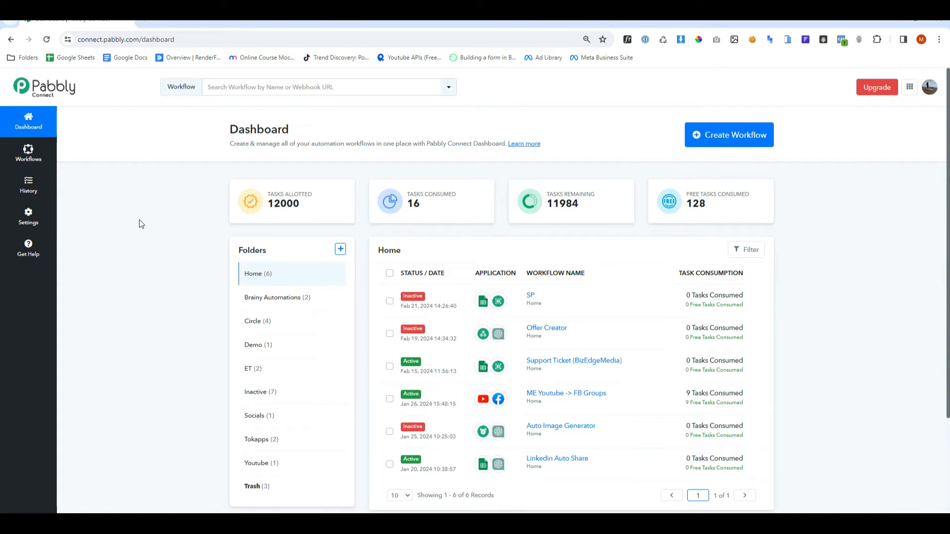
scroll(138, 223, down, 1)
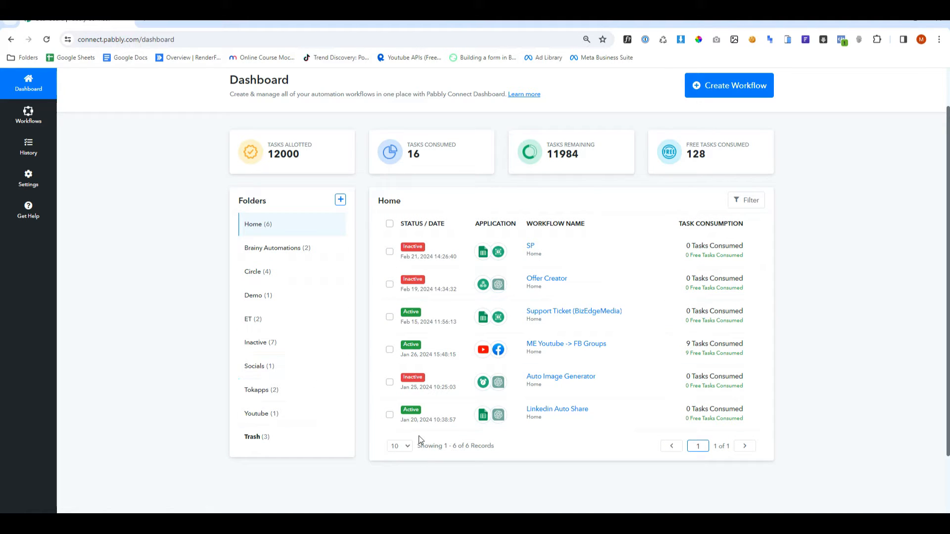
click(400, 445)
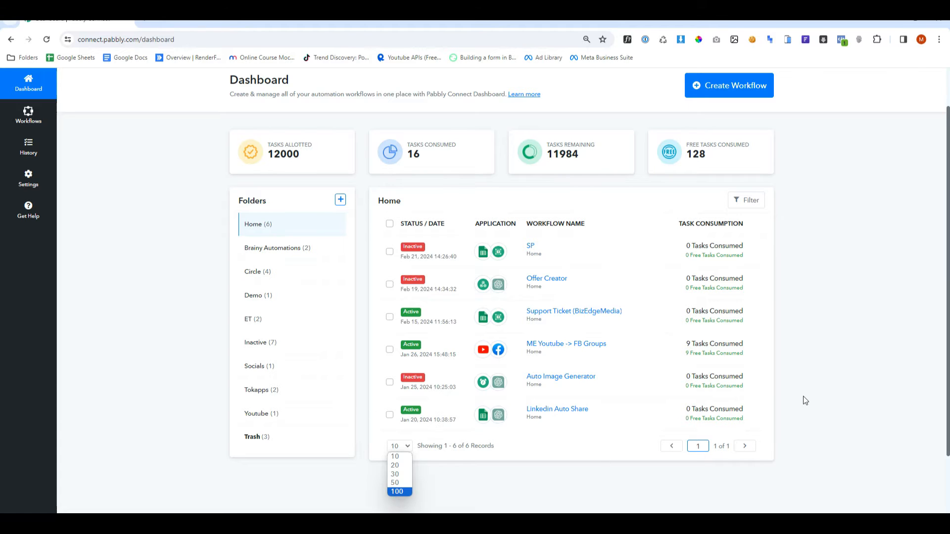
click(745, 200)
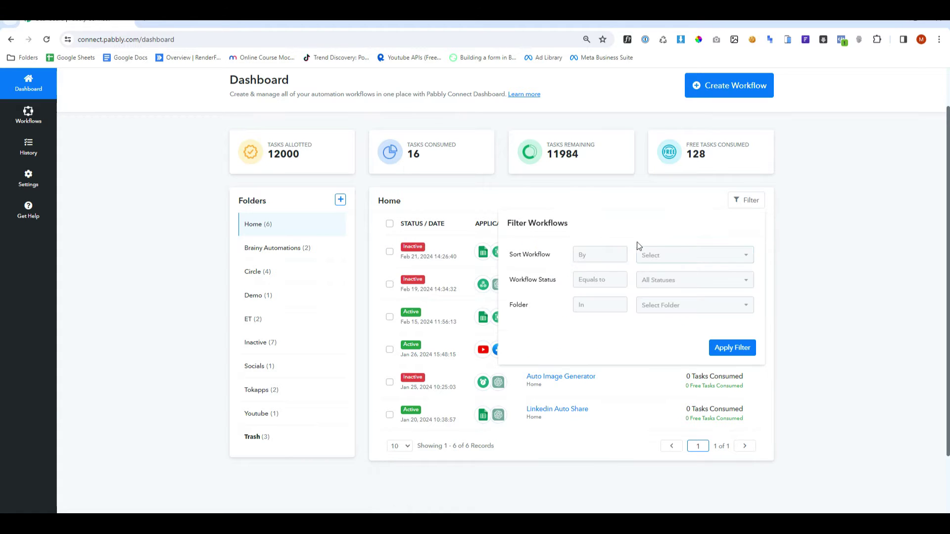
click(800, 311)
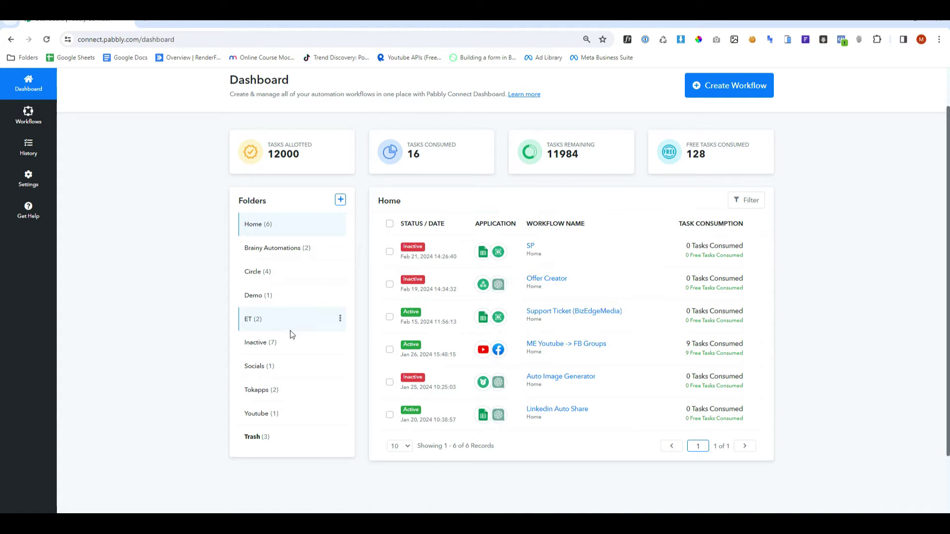
Step: Create a new folder named Demo with no parent folder
click(340, 200)
click(470, 271)
text(Demo)
click(469, 317)
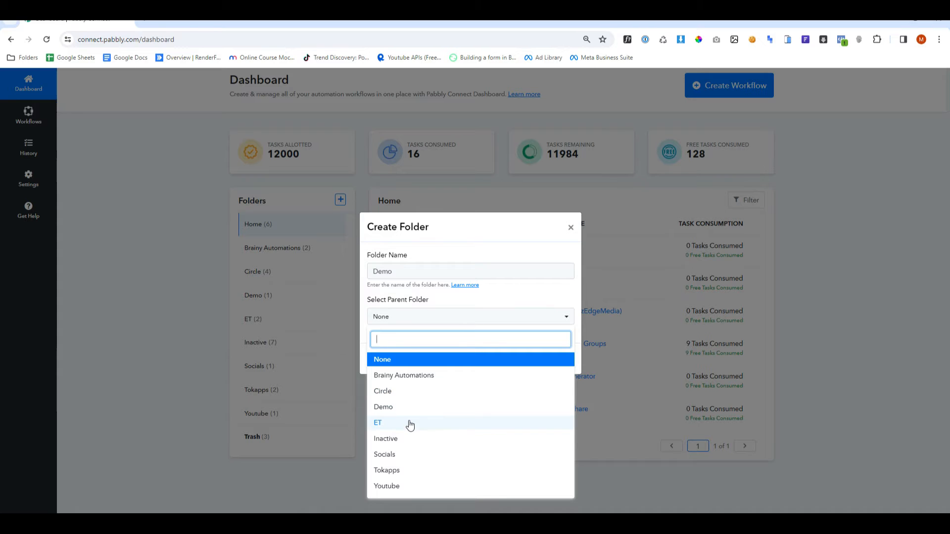
click(520, 359)
click(532, 362)
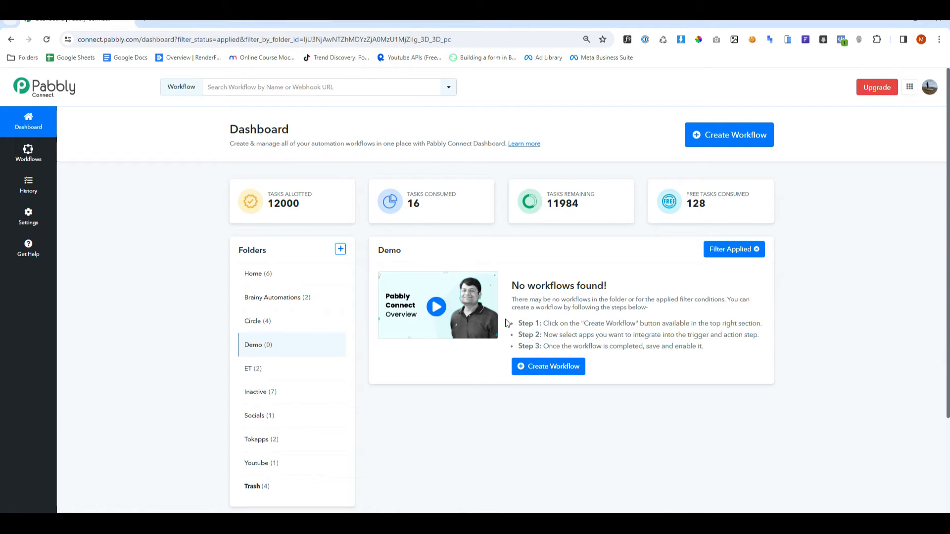
Step: Create a workflow named 'Motivational posts to socials' in the Demo folder
click(543, 366)
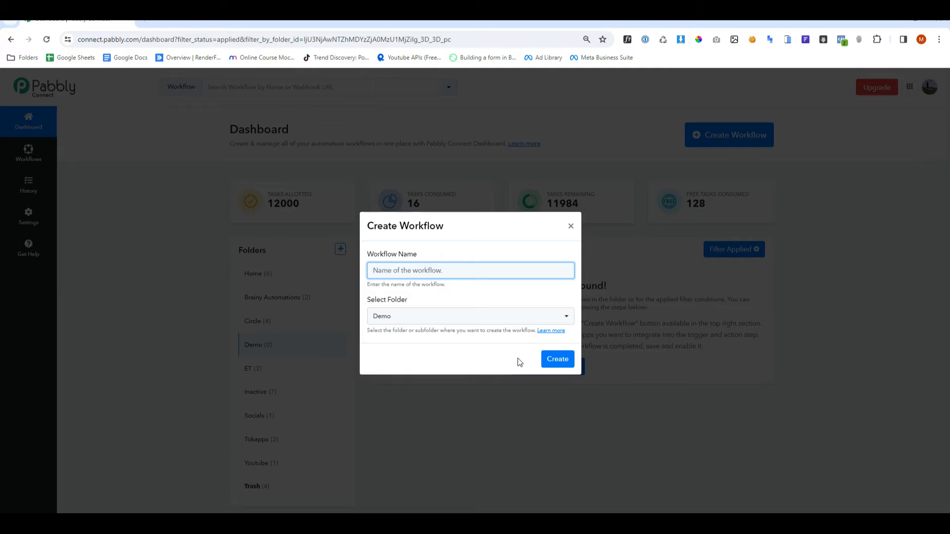
text(Motivational posts to socials)
drag(460, 270, 376, 270)
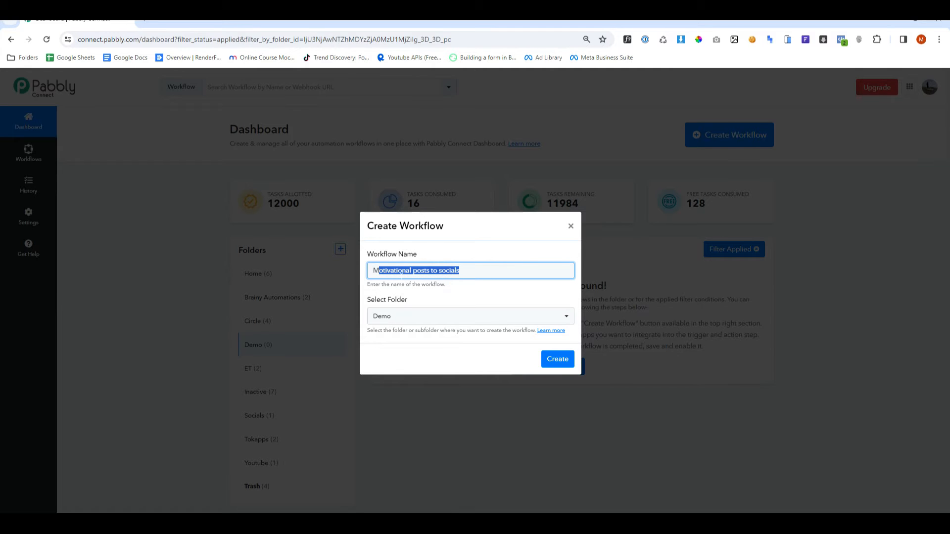
click(556, 359)
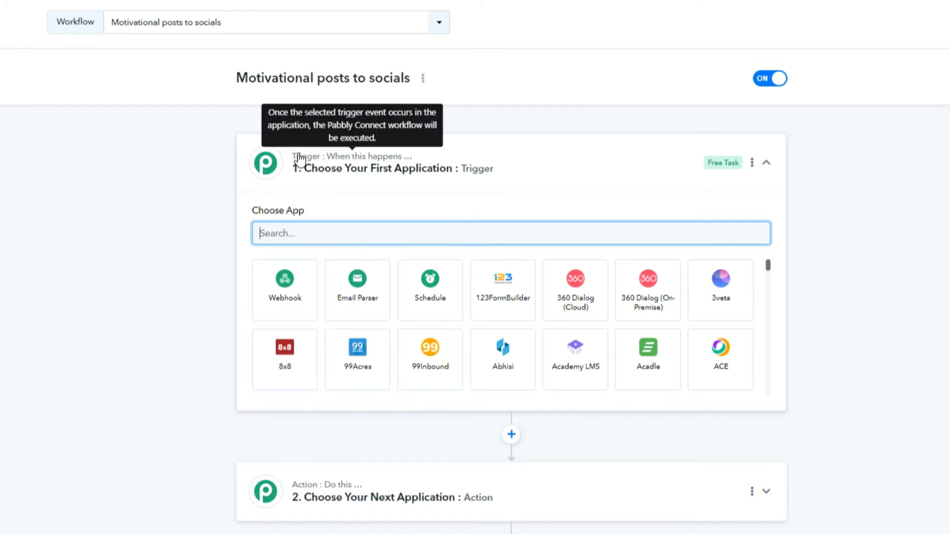
scroll(326, 252, down, 2)
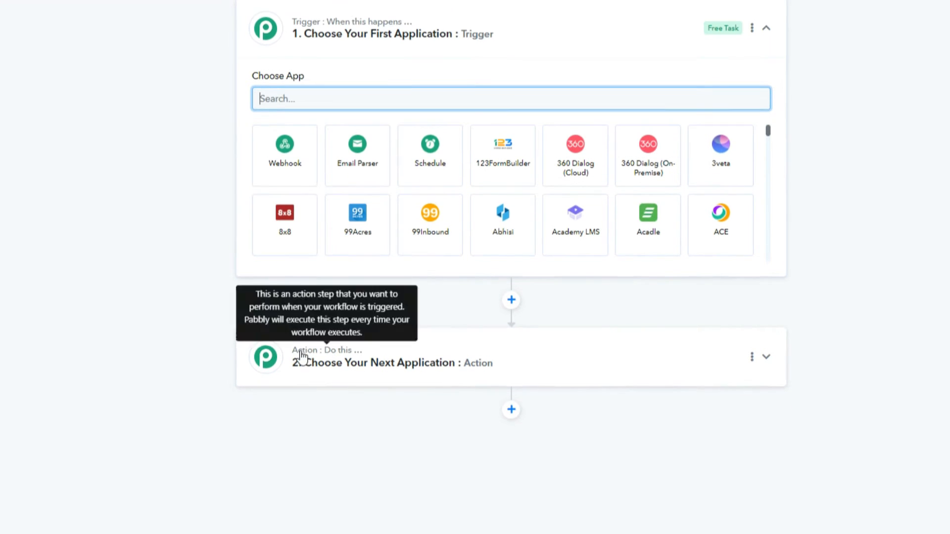
scroll(288, 361, up, 2)
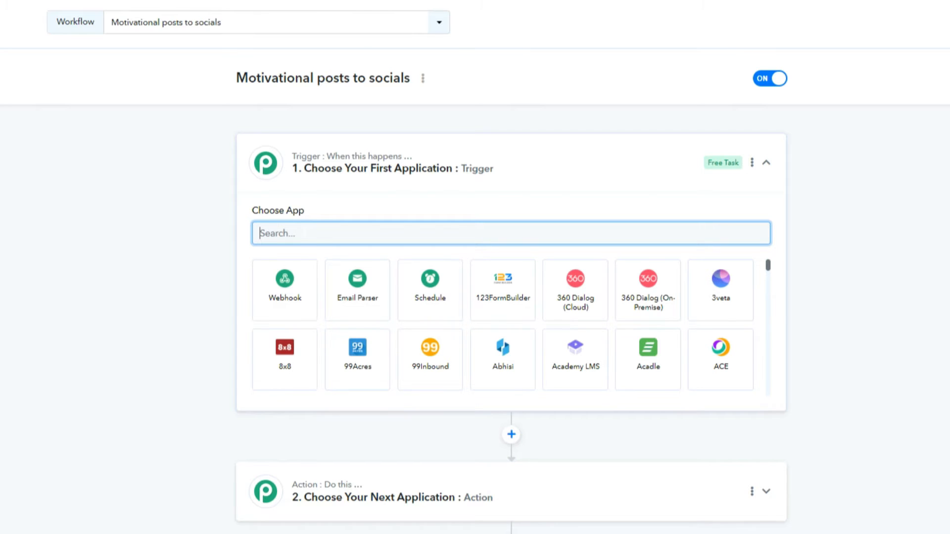
scroll(286, 356, down, 1)
scroll(273, 416, down, 1)
drag(767, 269, 766, 285)
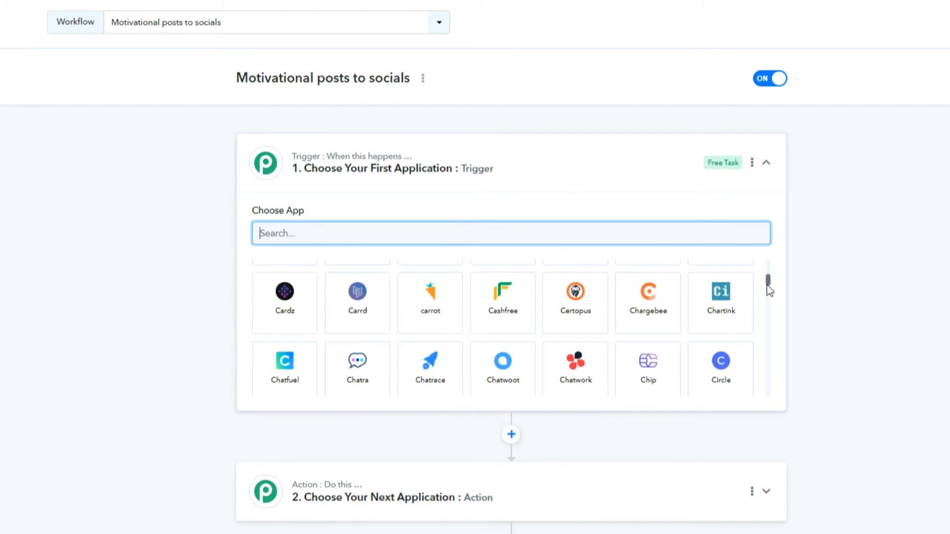
drag(766, 285, 768, 294)
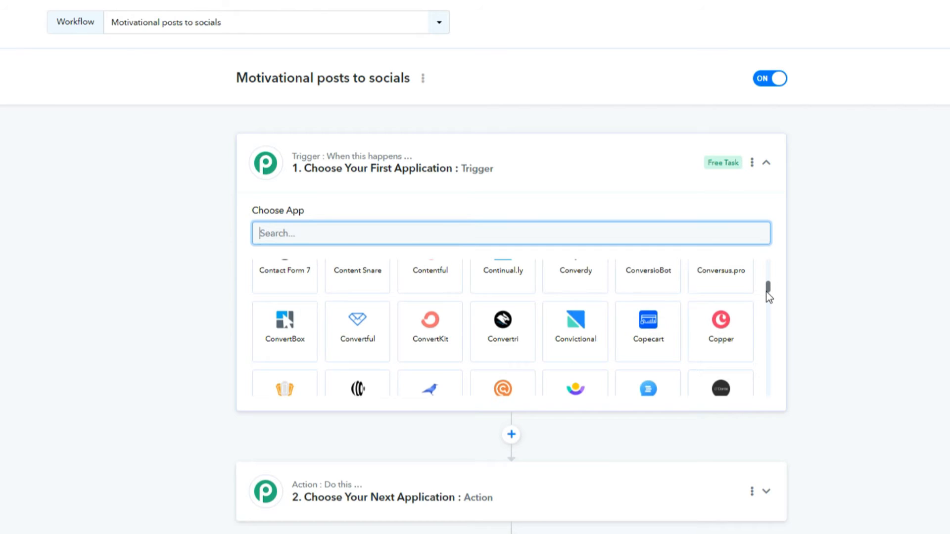
drag(768, 296, 770, 267)
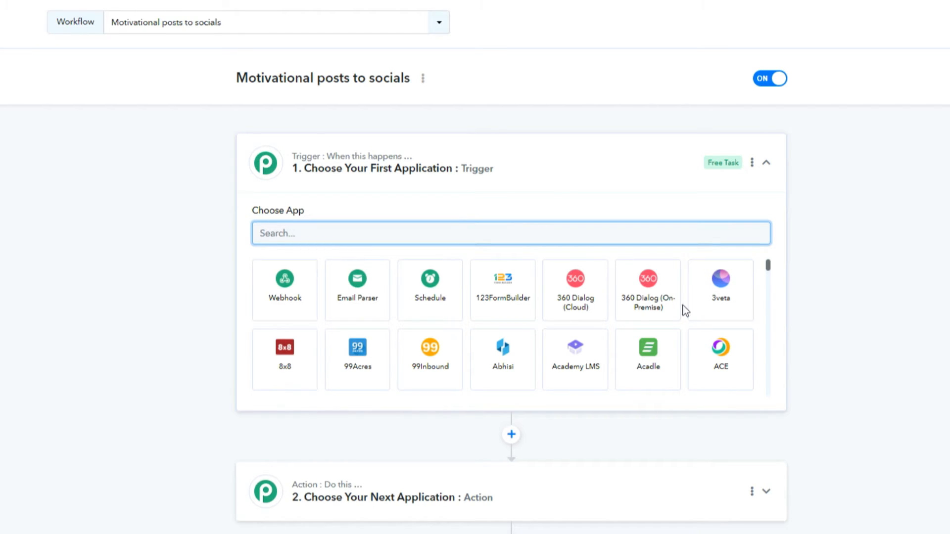
Step: Use Schedule as the trigger, running every day at 10:20, and save it
click(432, 303)
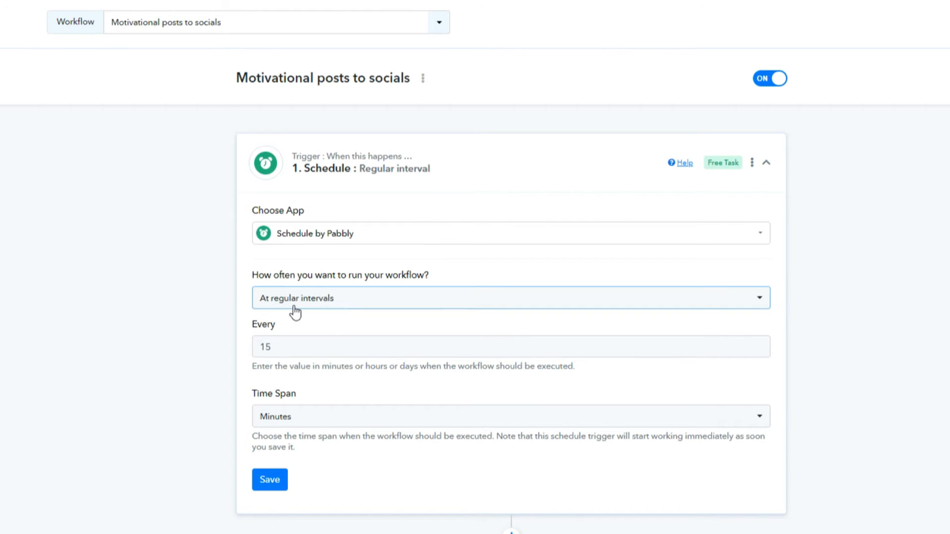
click(327, 298)
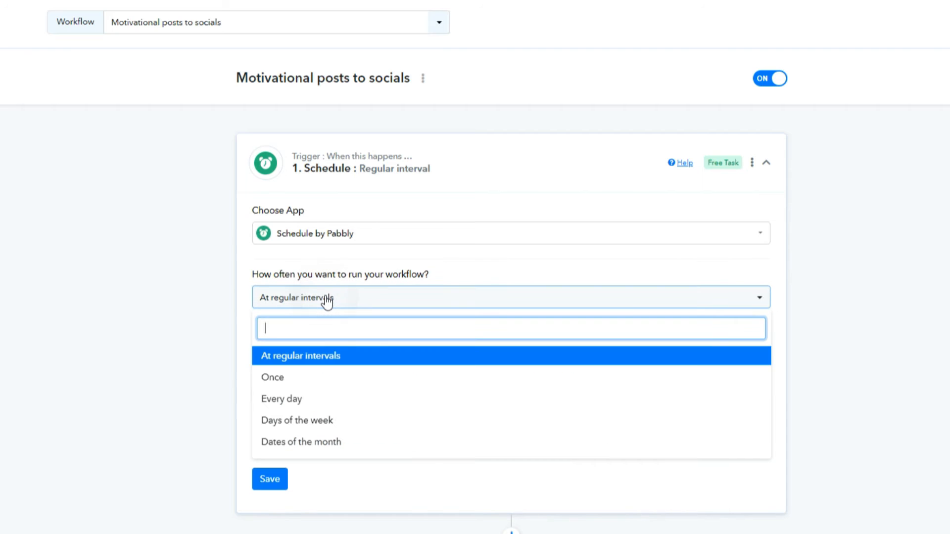
click(282, 399)
click(289, 347)
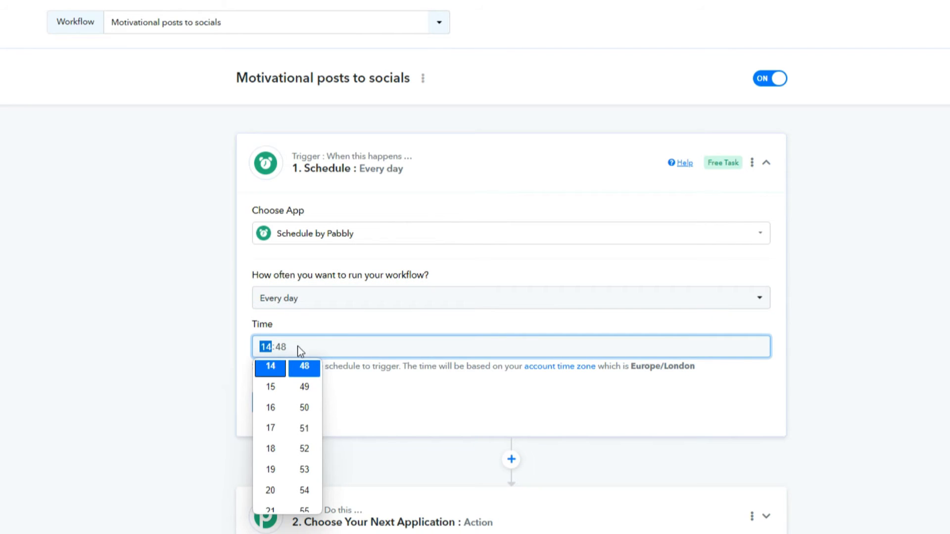
scroll(276, 403, up, 3)
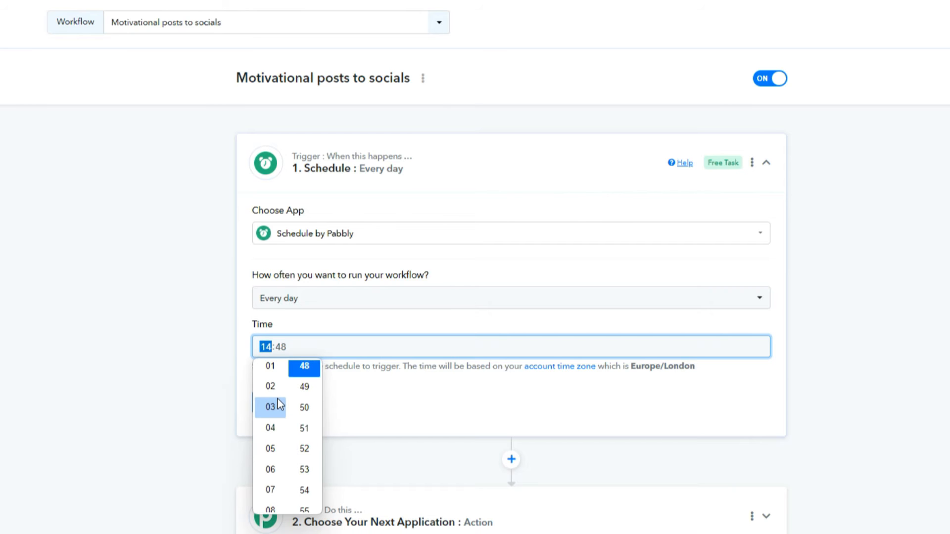
click(270, 427)
click(277, 401)
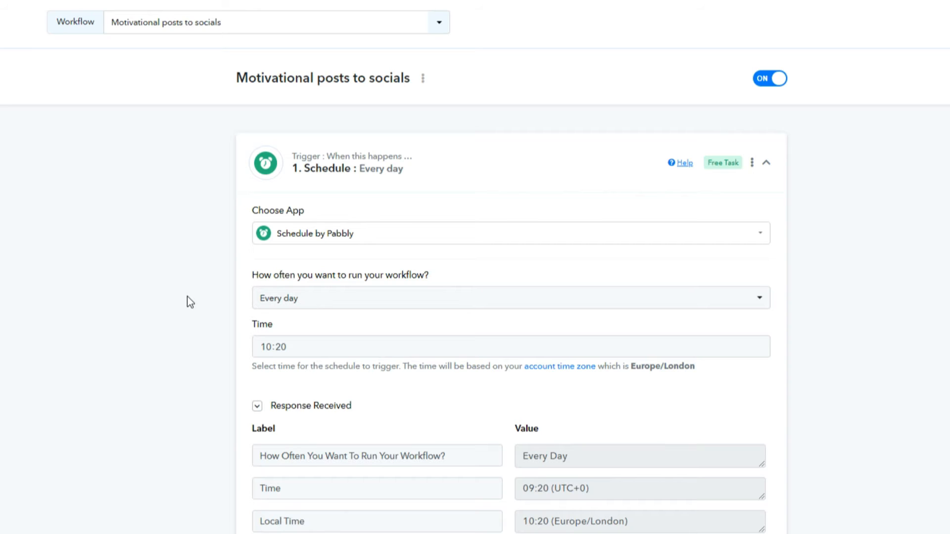
scroll(188, 305, down, 5)
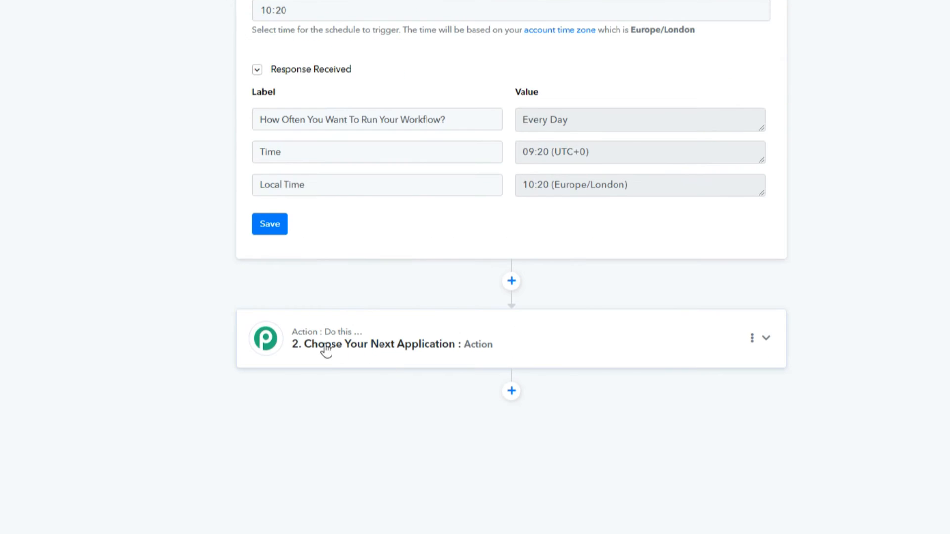
Step: Make step two a ChatGPT 'Ask ChatGPT' action and begin connecting an account
click(346, 345)
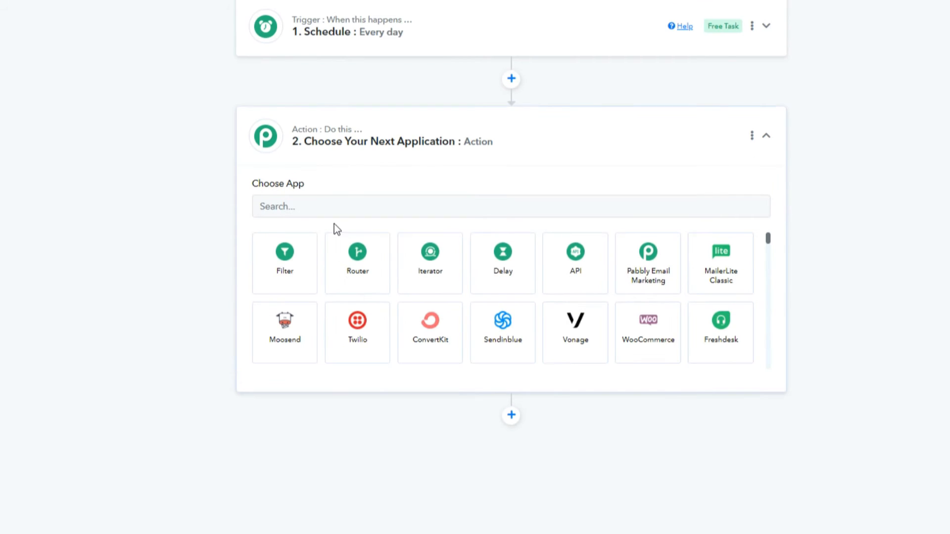
click(334, 208)
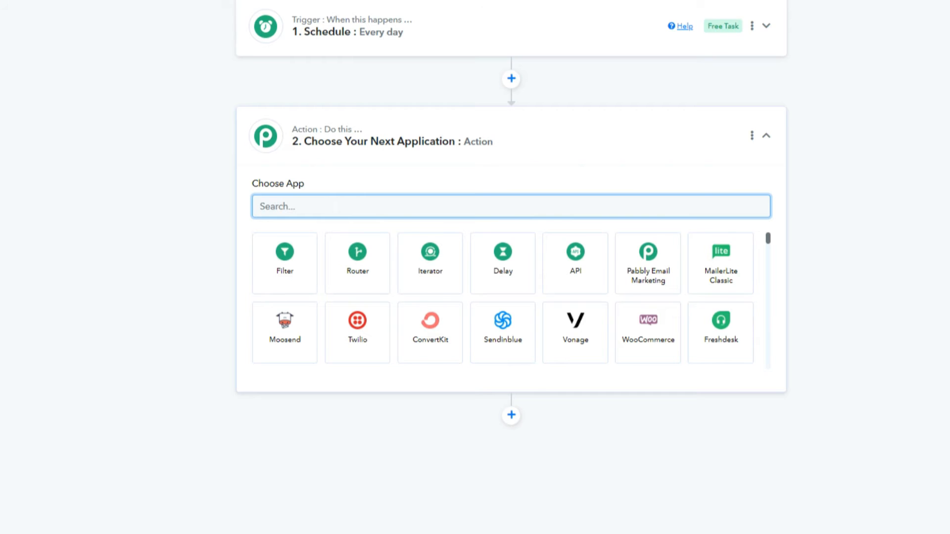
text(chatgpt)
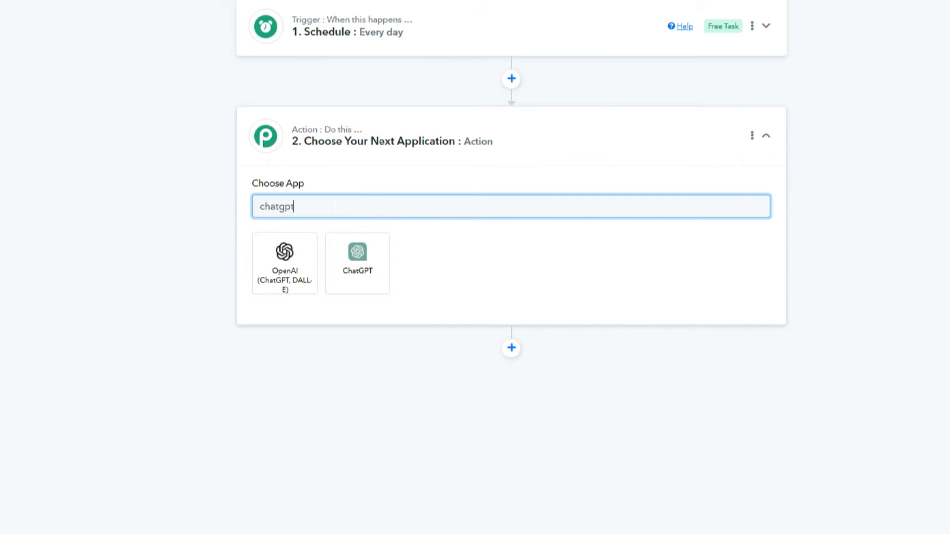
click(357, 264)
click(336, 316)
click(281, 291)
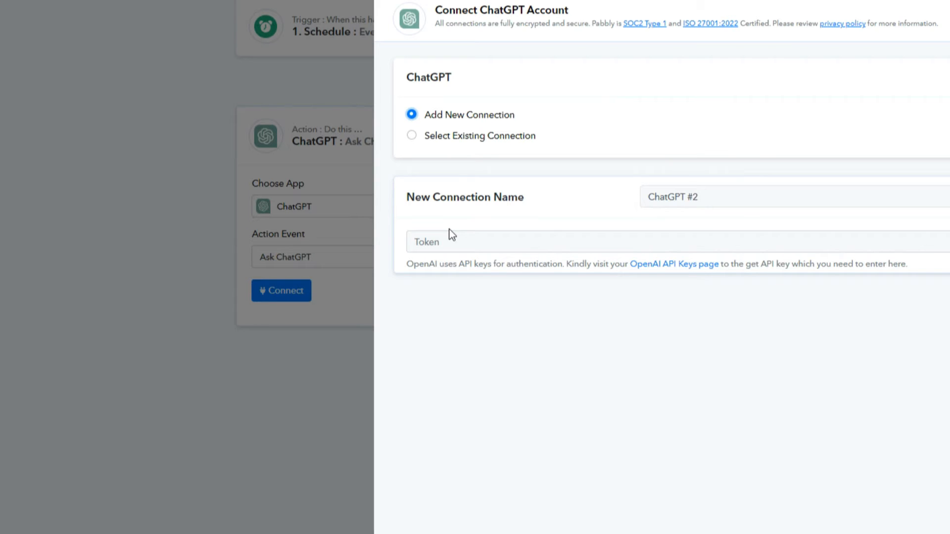
Step: Link the step to the existing ChatGPT #1 connection
click(476, 139)
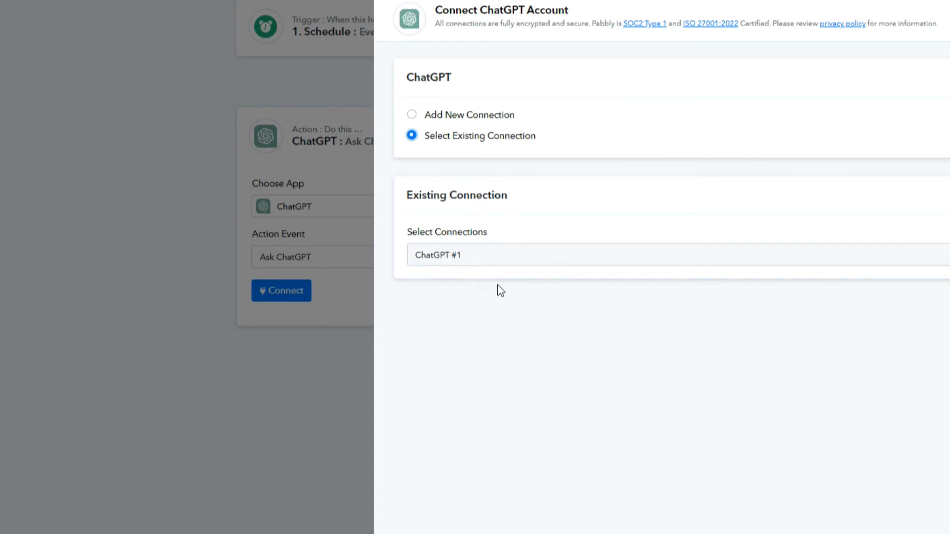
click(496, 255)
click(460, 315)
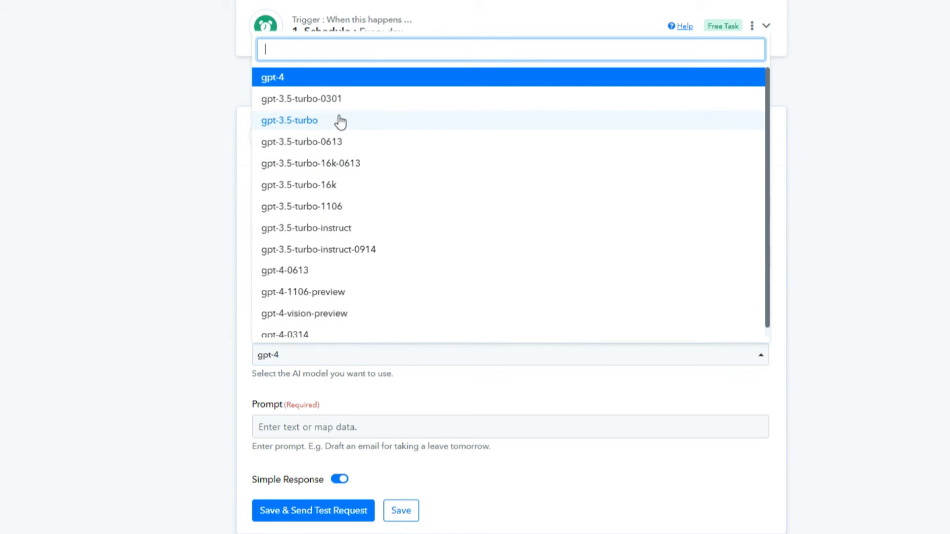
Step: Keep gpt-4 and paste the Scooby Doo-style motivational coffee quote prompt
click(900, 374)
scroll(916, 393, down, 3)
click(411, 292)
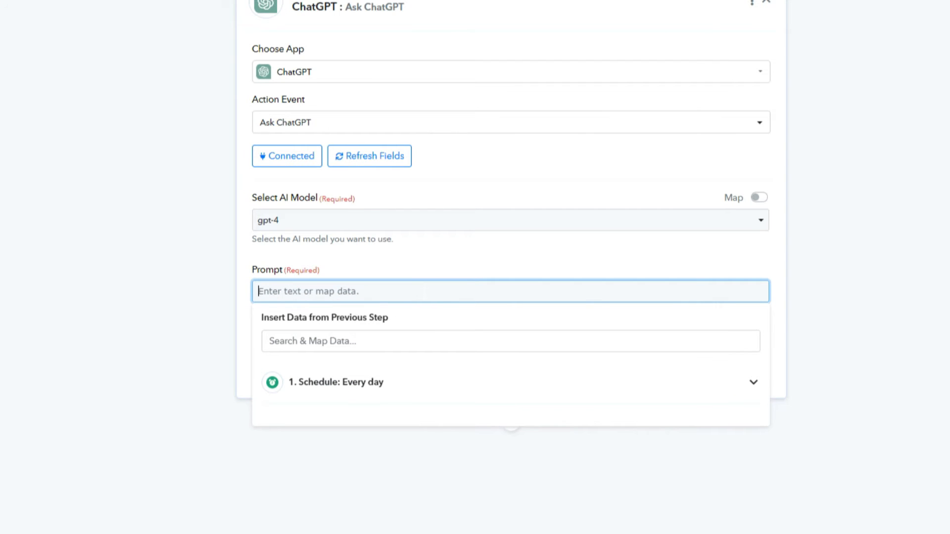
text(create a motivational quote in the style of scooby doo (the cartoon) about the importance of drinking coffee.)
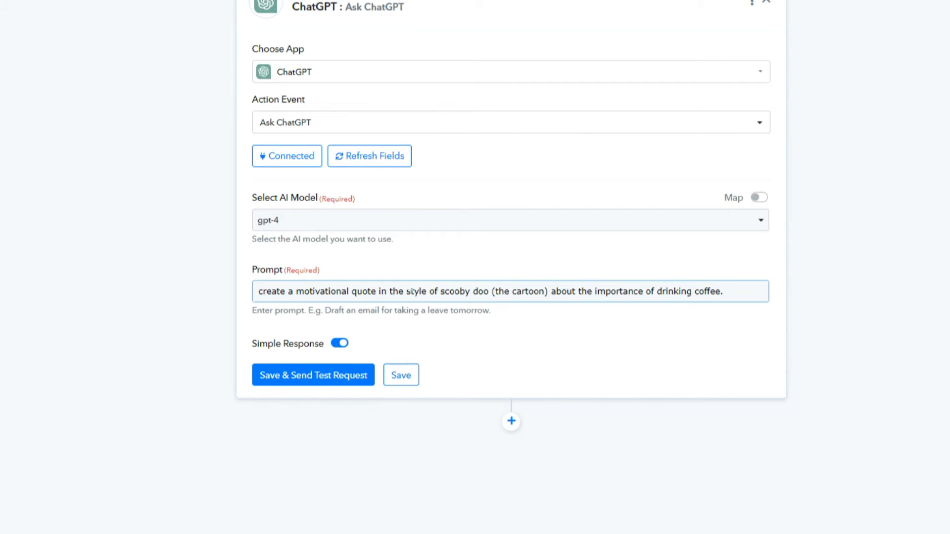
drag(259, 291, 724, 291)
click(491, 407)
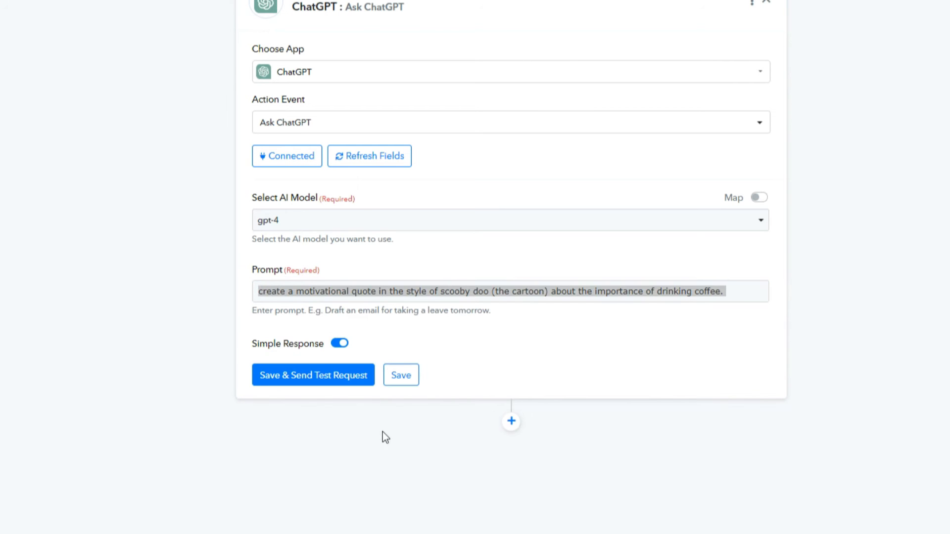
Step: Send the ChatGPT test request and review the returned coffee quote response
click(313, 375)
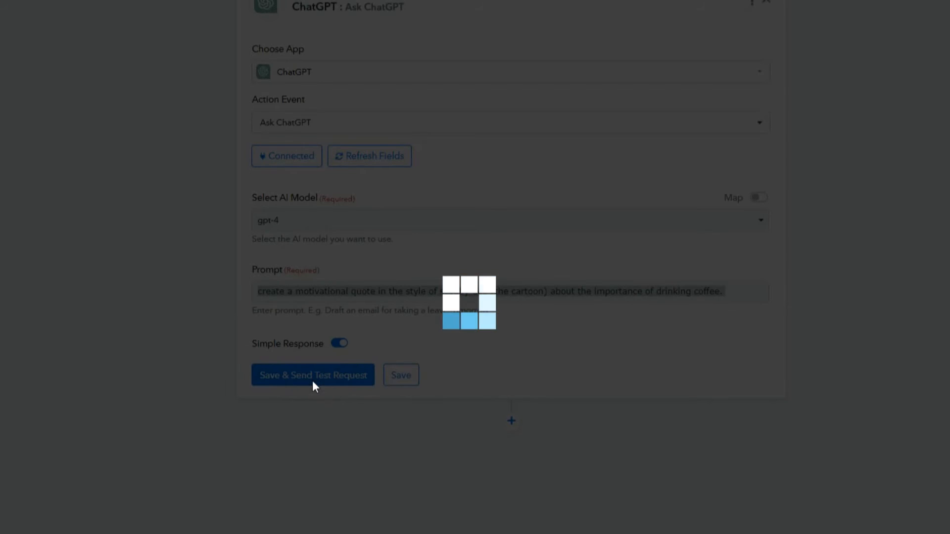
scroll(639, 356, down, 4)
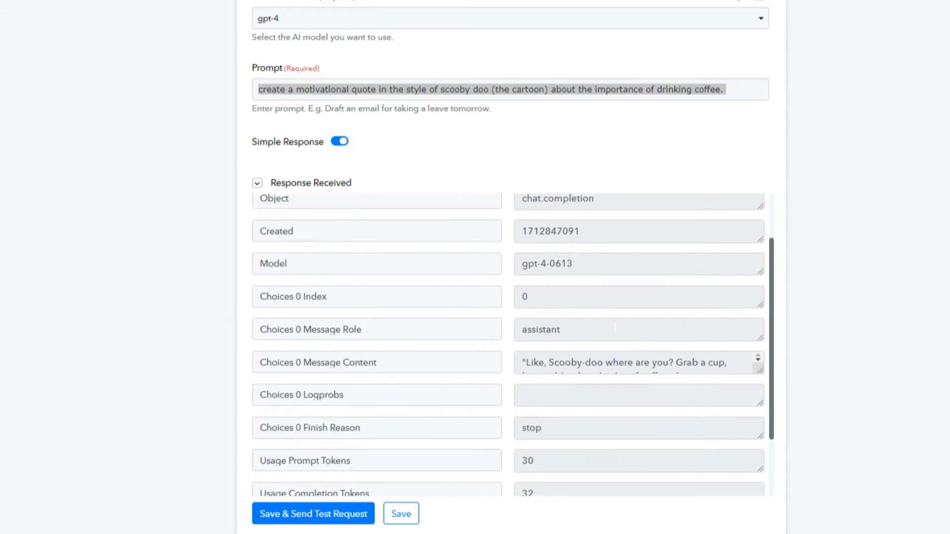
drag(758, 304, 758, 357)
drag(526, 295, 552, 295)
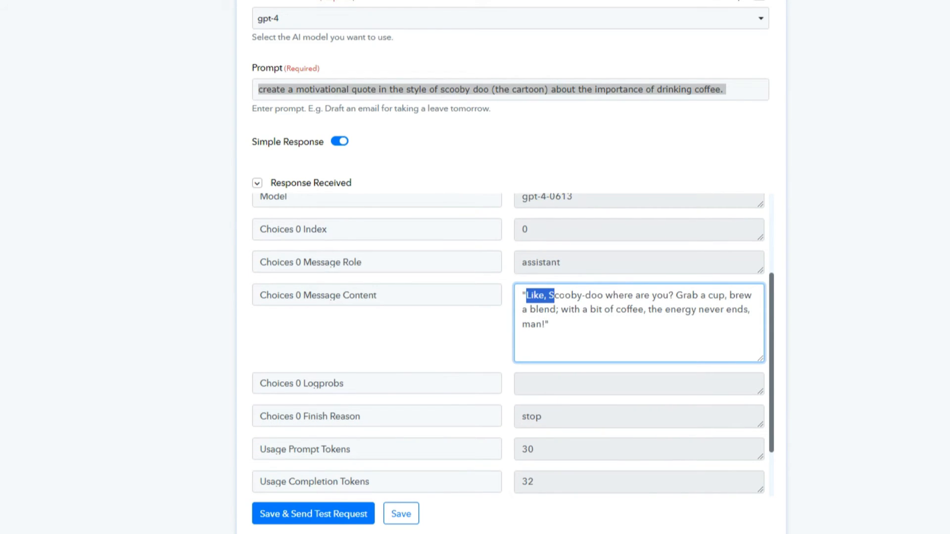
double_click(541, 310)
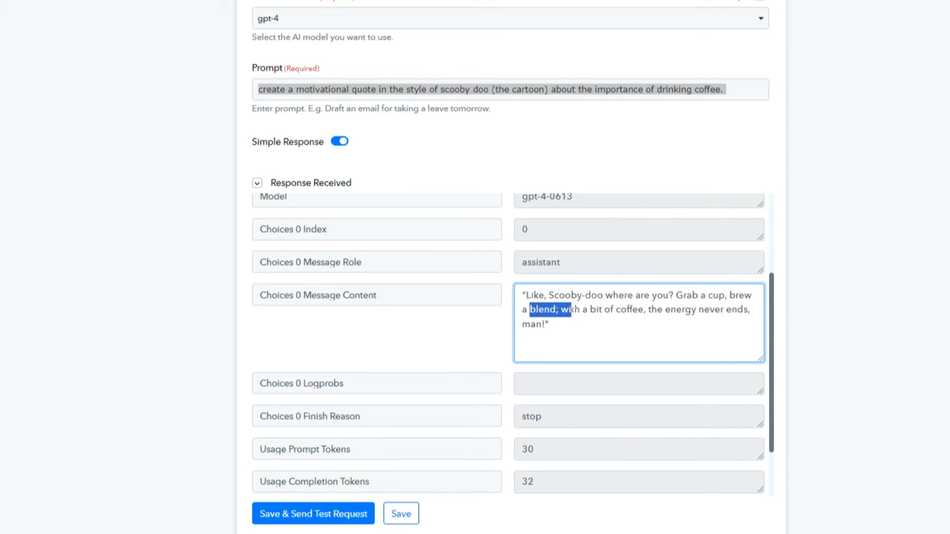
click(831, 342)
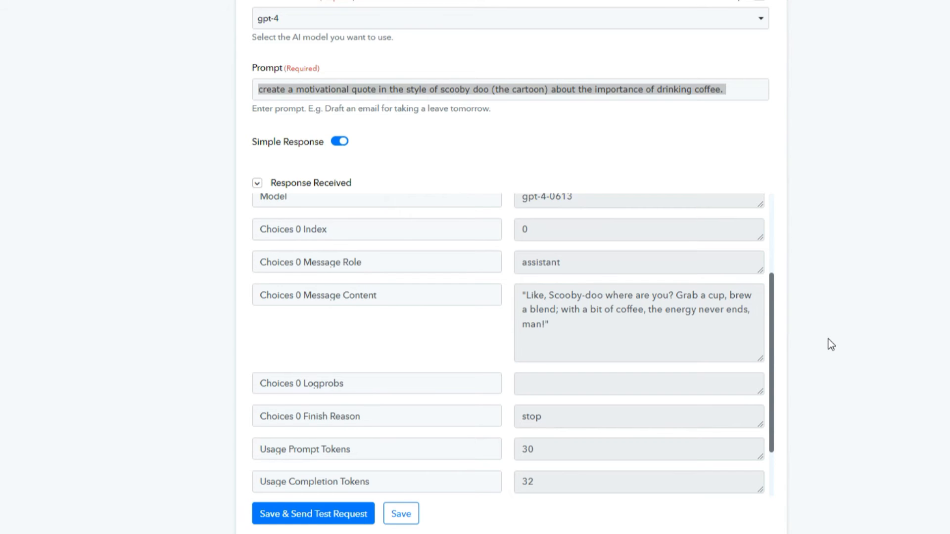
click(709, 153)
click(748, 93)
click(841, 288)
scroll(840, 288, down, 3)
scroll(513, 369, down, 1)
Step: Add a new action step after ChatGPT, noting the quote marks wrapping the response
click(511, 360)
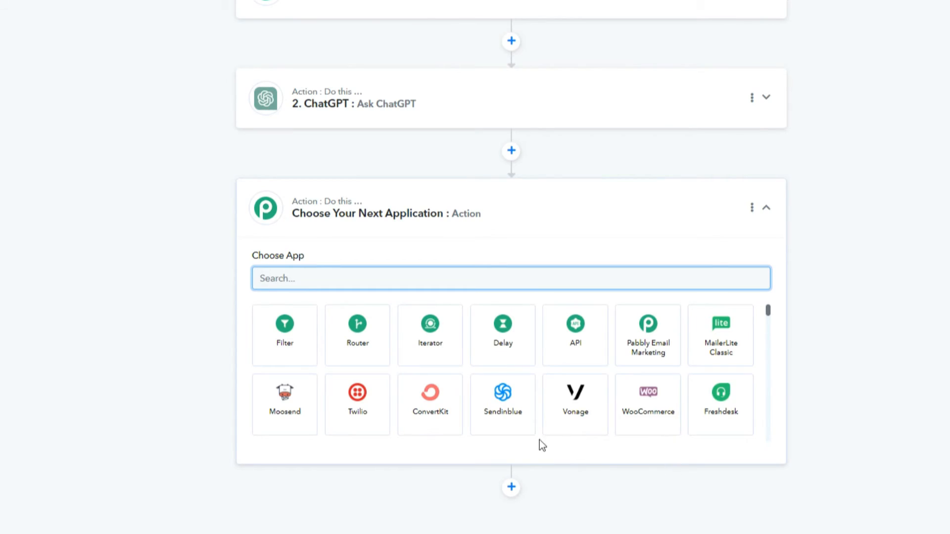
click(445, 348)
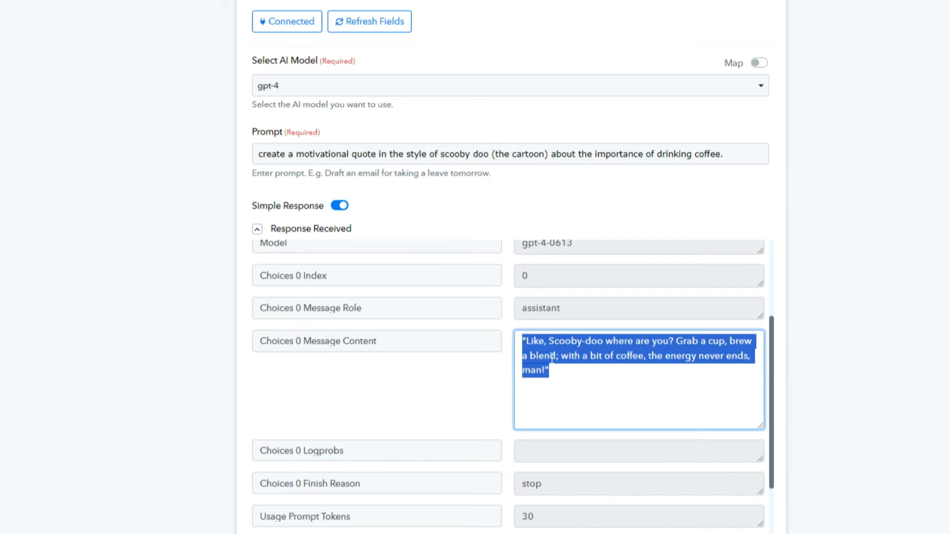
click(545, 356)
click(524, 341)
drag(549, 370, 544, 369)
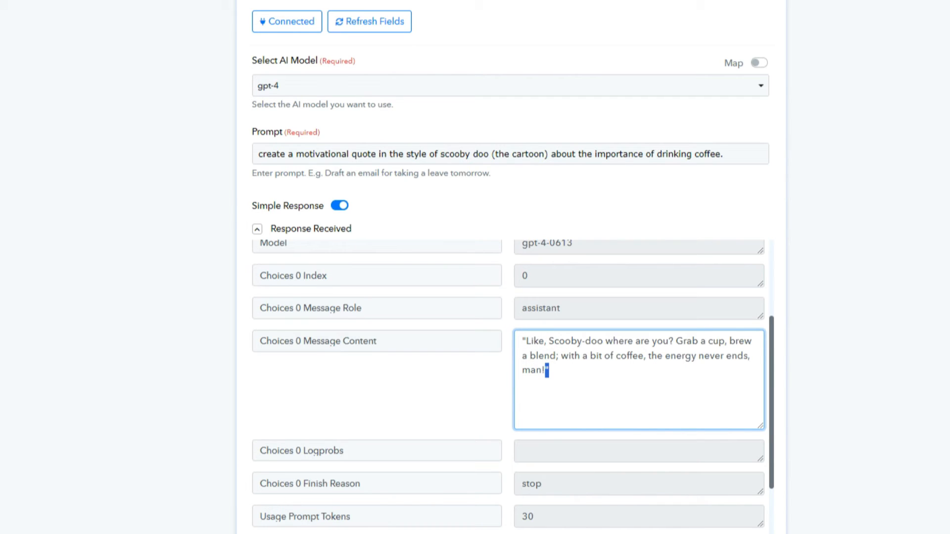
scroll(638, 371, down, 2)
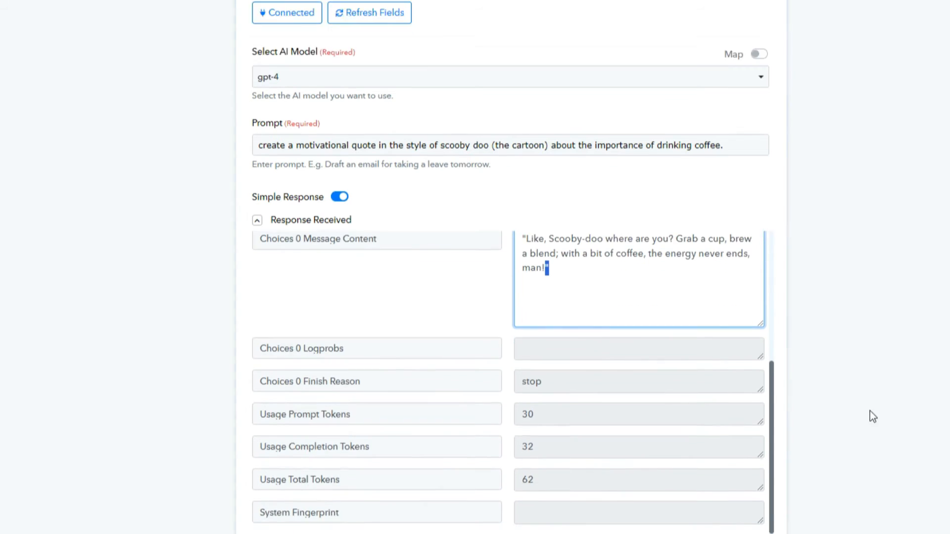
scroll(639, 222, up, 2)
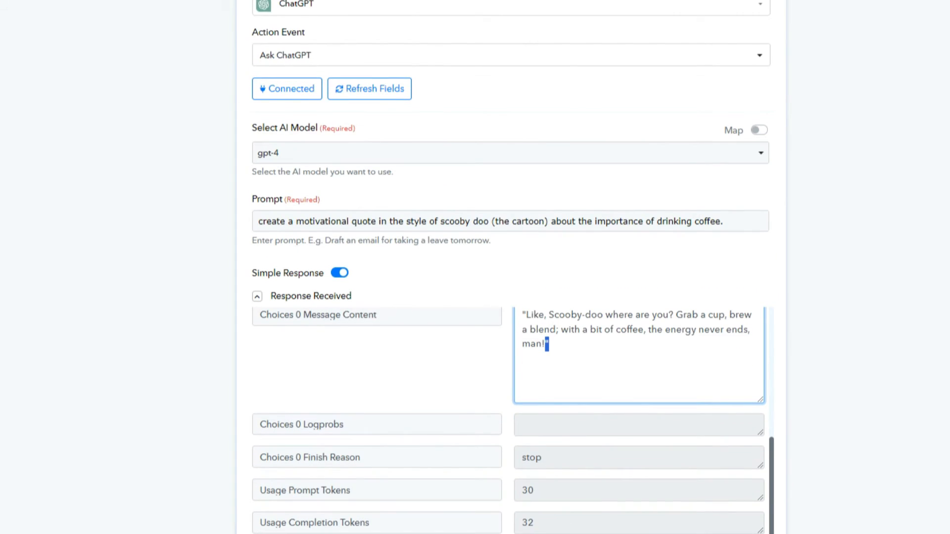
click(587, 350)
scroll(857, 407, down, 4)
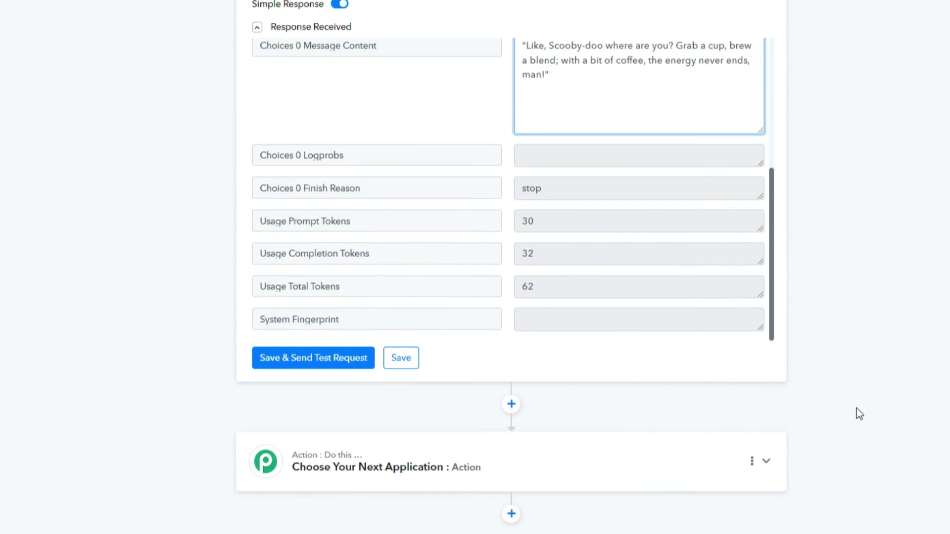
click(643, 473)
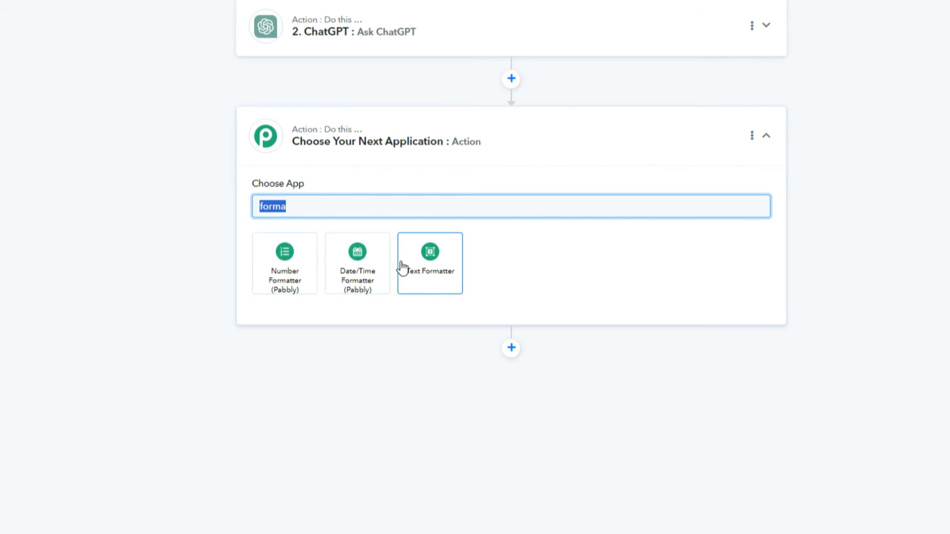
Step: Make the step Text Formatter with Text (Basic Formatting), mapping Choices 0 Message Content into String
click(438, 276)
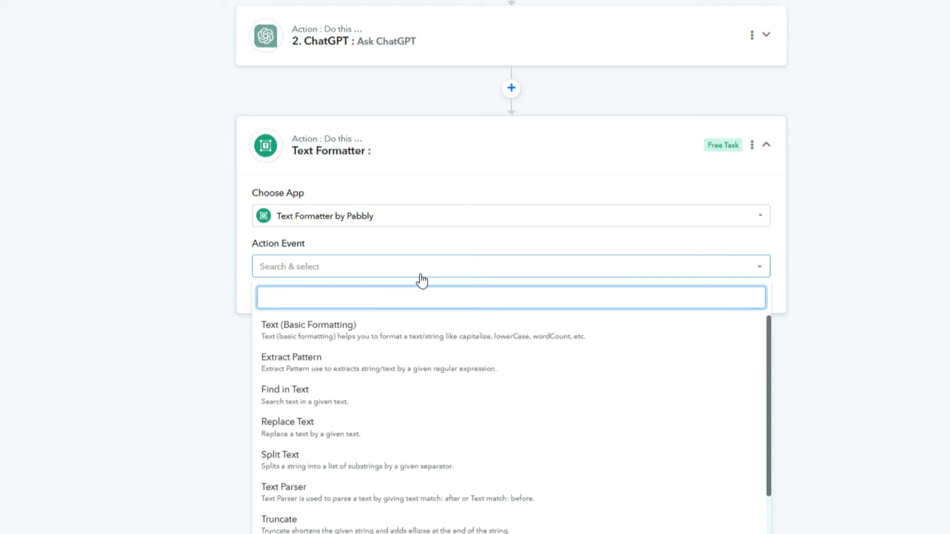
click(346, 326)
click(281, 301)
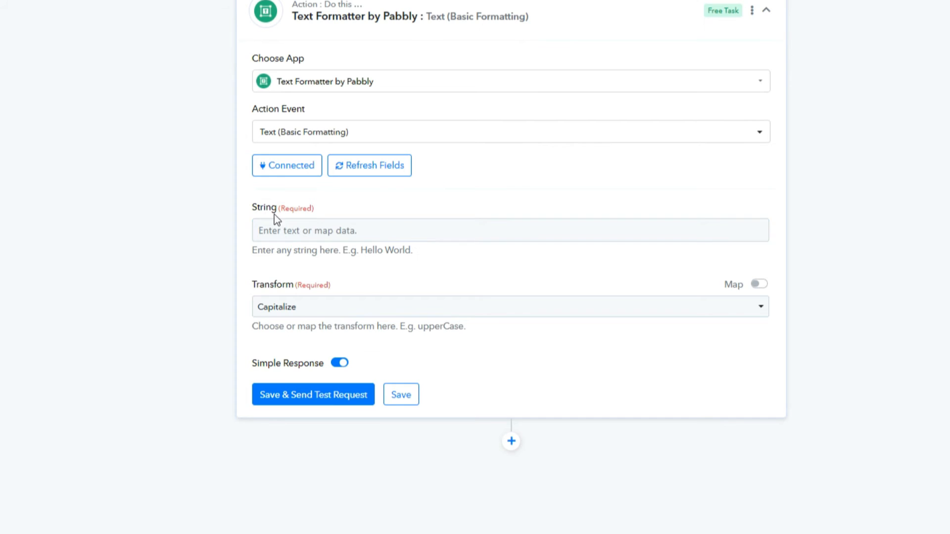
click(283, 228)
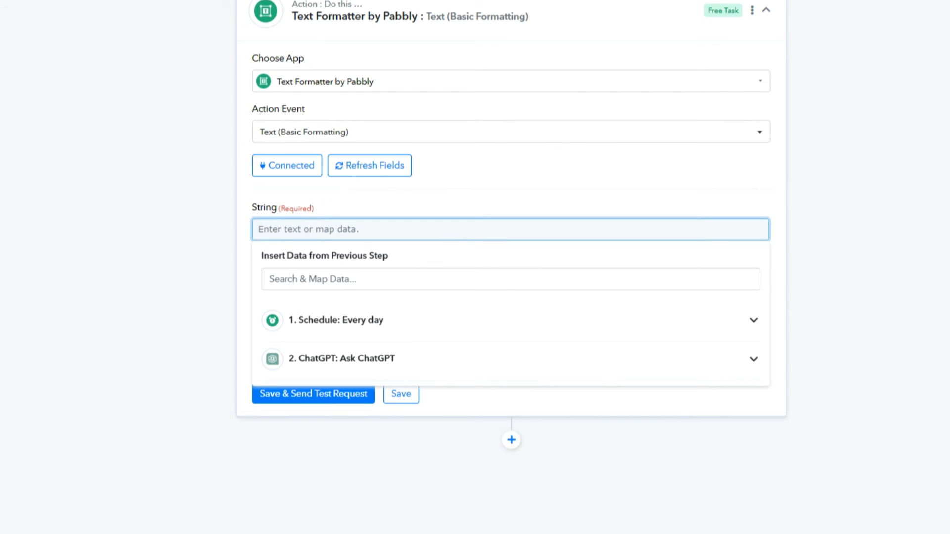
click(297, 358)
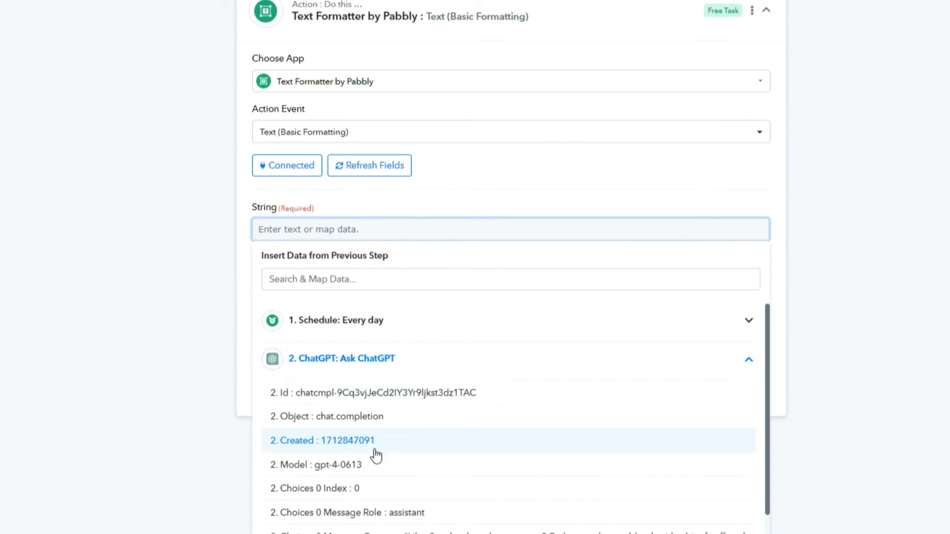
scroll(371, 445, down, 2)
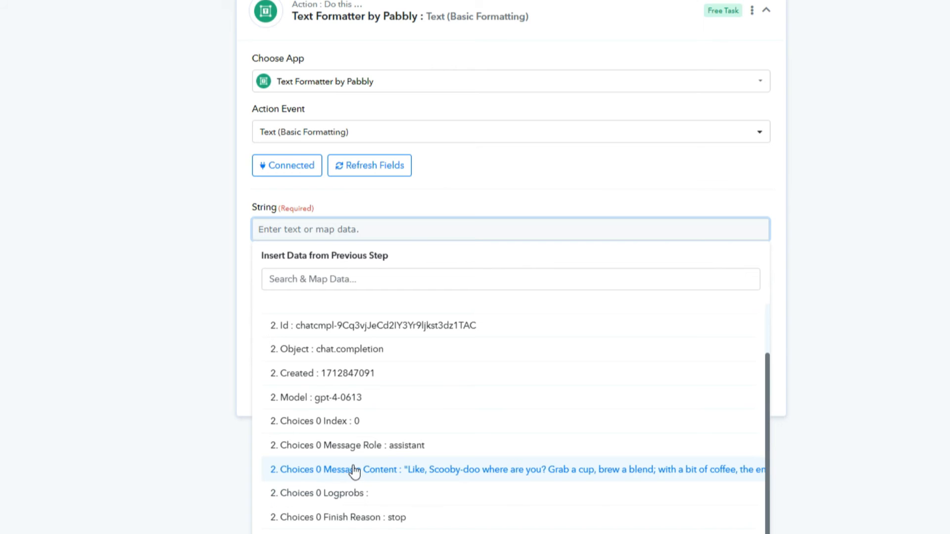
click(335, 474)
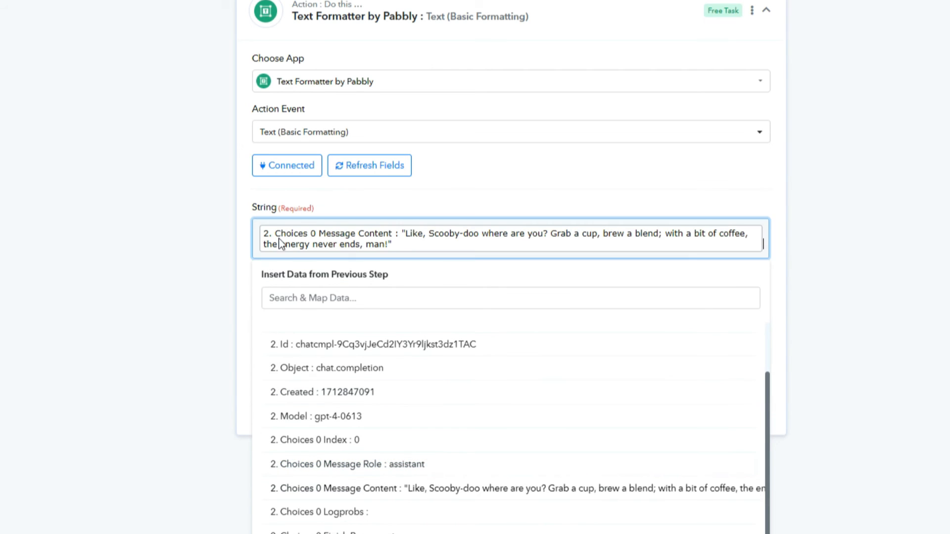
click(244, 277)
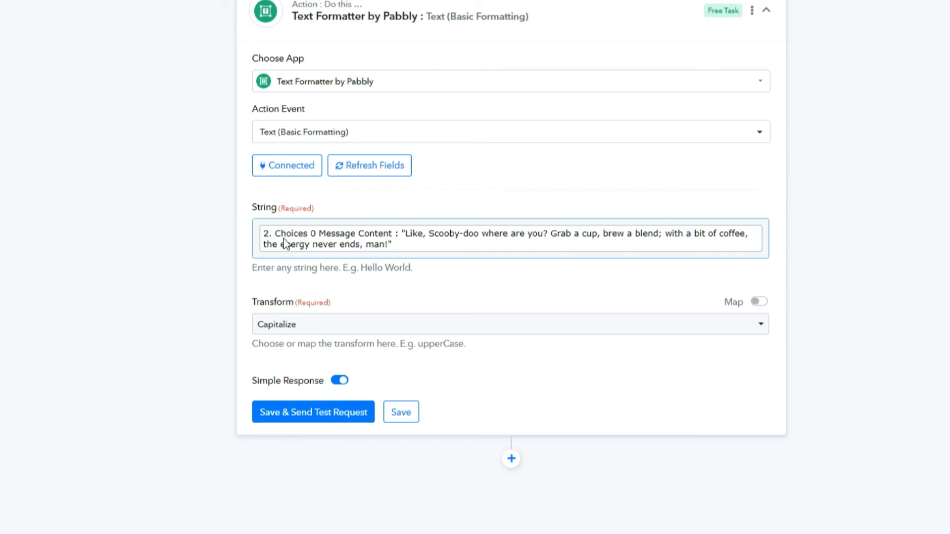
click(229, 216)
Step: Review the ChatGPT data fields for String and bring up the transform options
click(509, 238)
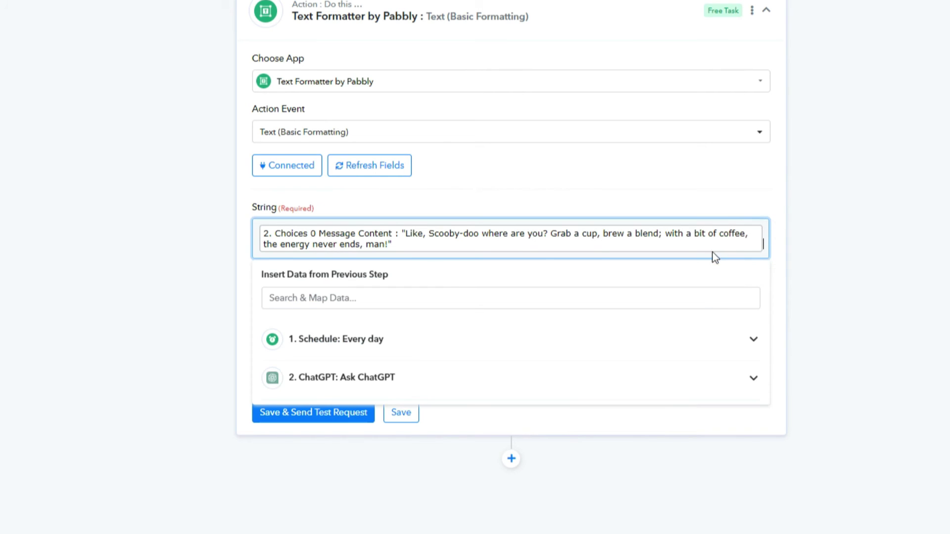
click(342, 377)
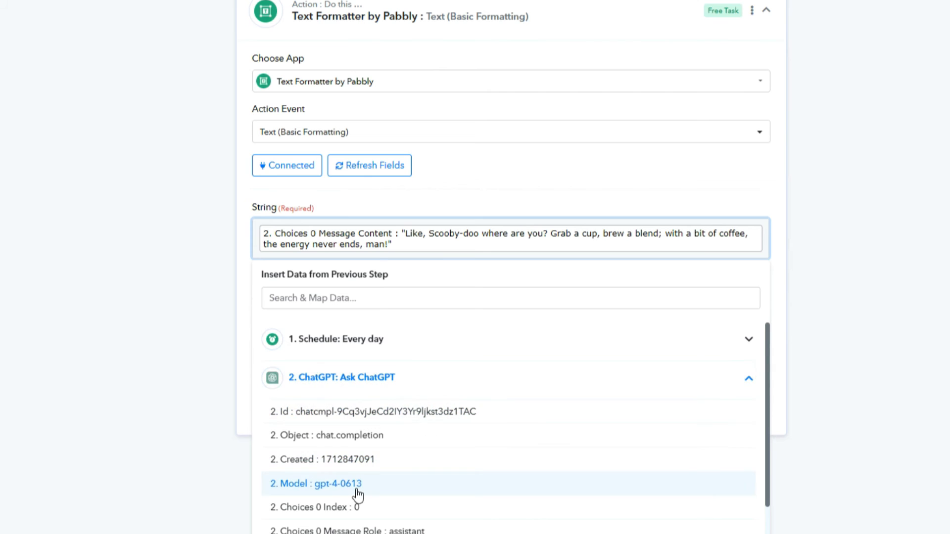
scroll(356, 460, down, 3)
scroll(327, 434, down, 2)
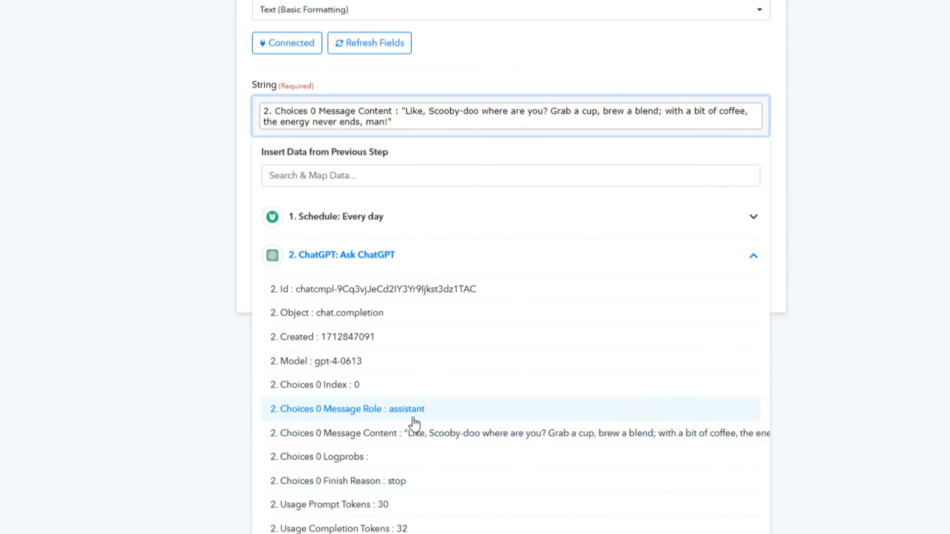
scroll(348, 456, up, 1)
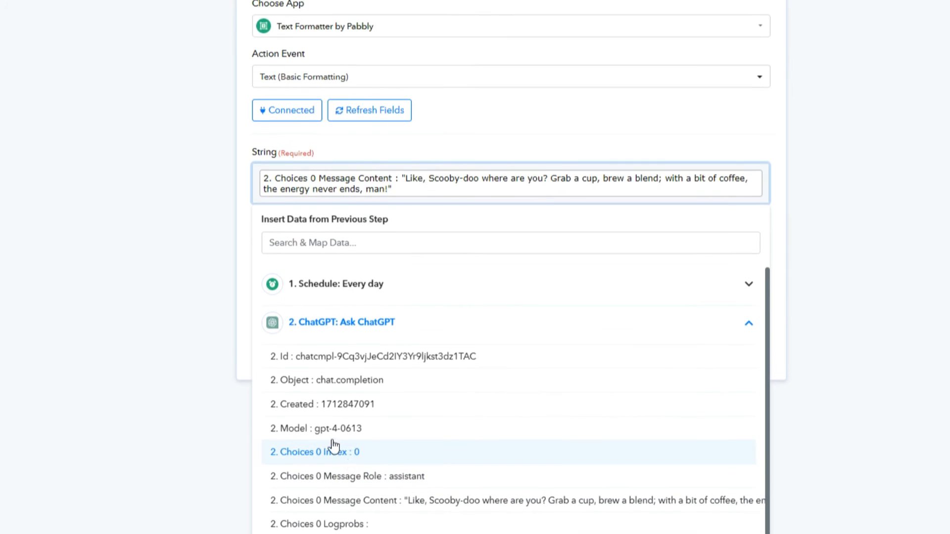
click(853, 372)
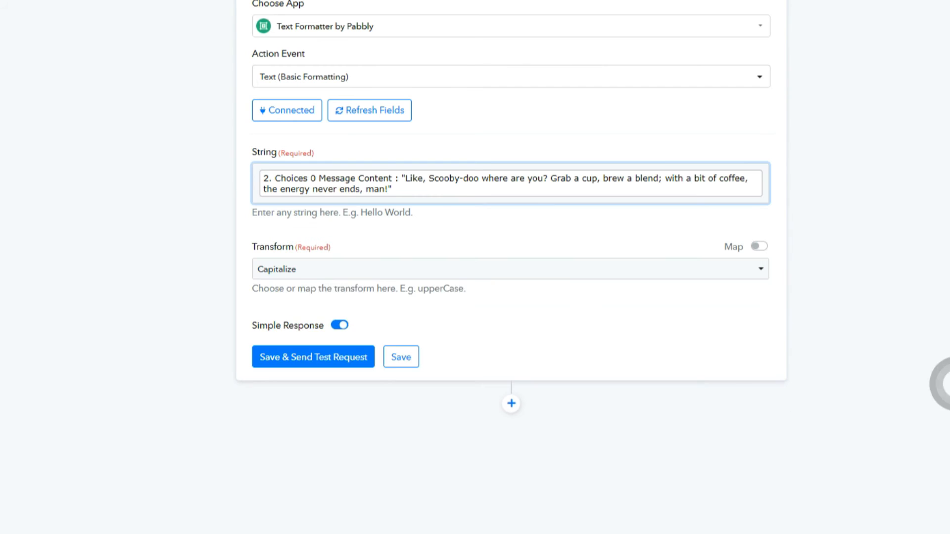
click(375, 269)
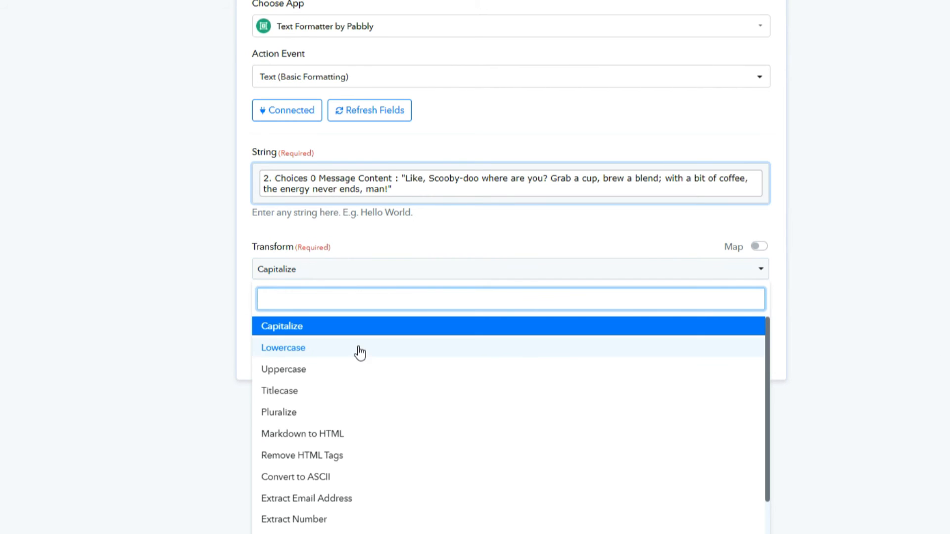
scroll(402, 423, down, 1)
scroll(326, 445, down, 1)
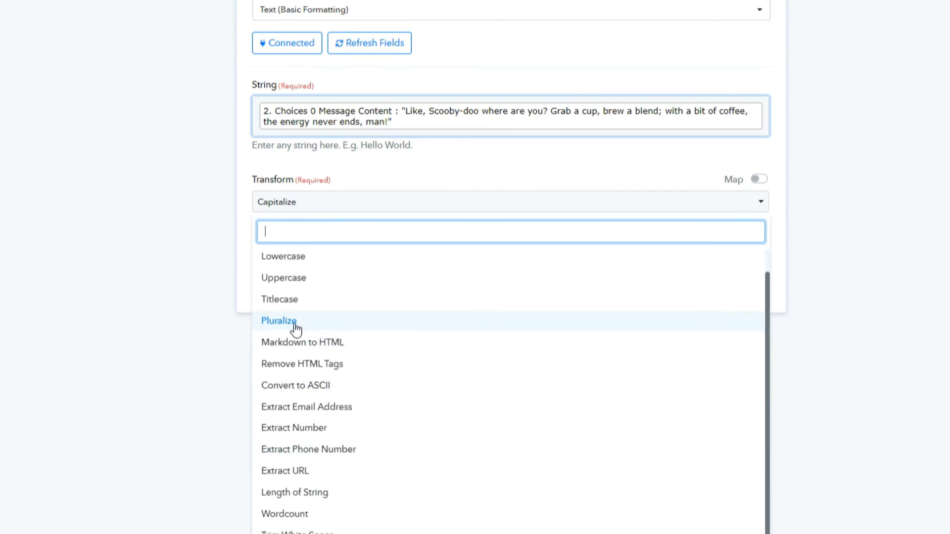
scroll(335, 418, up, 1)
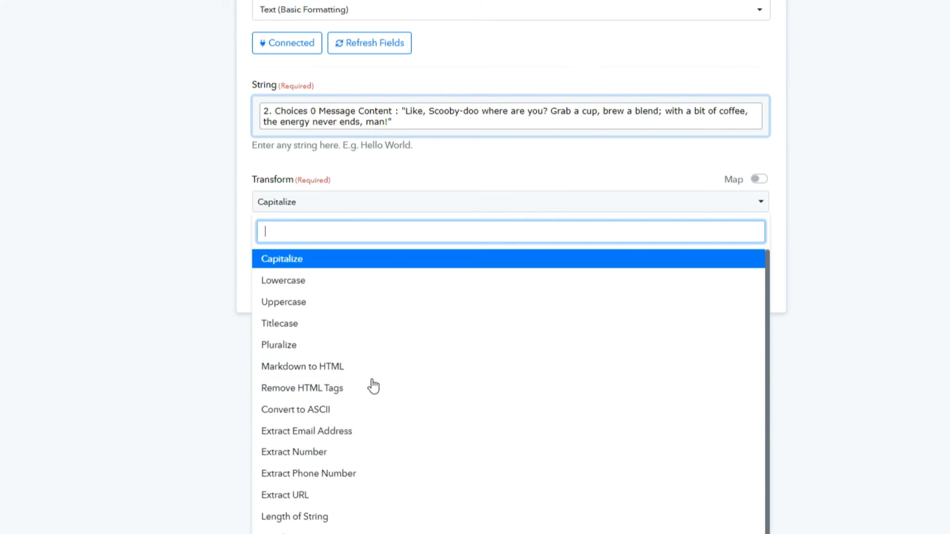
scroll(372, 386, down, 1)
scroll(341, 367, up, 1)
Step: Switch the formatter to Replace Text and map Choices 0 Message Content into Text
click(189, 327)
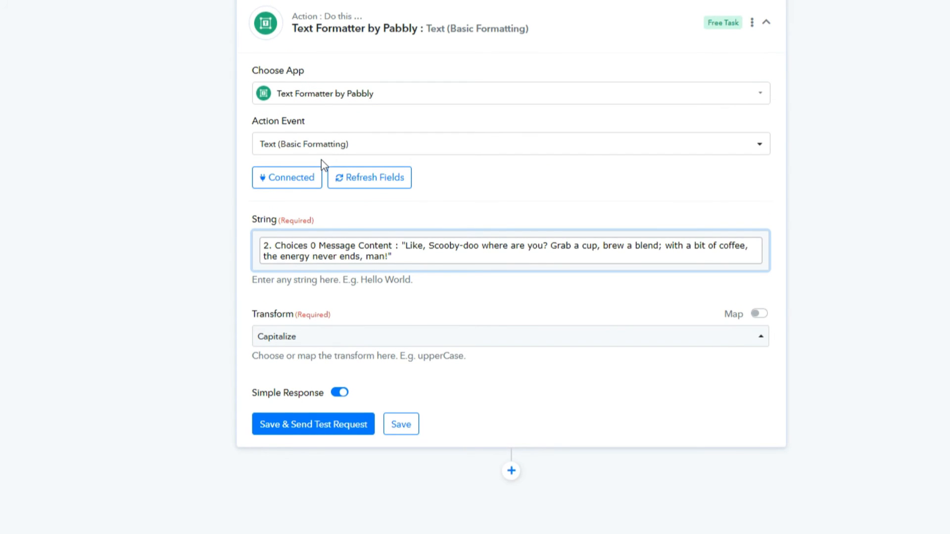
click(323, 143)
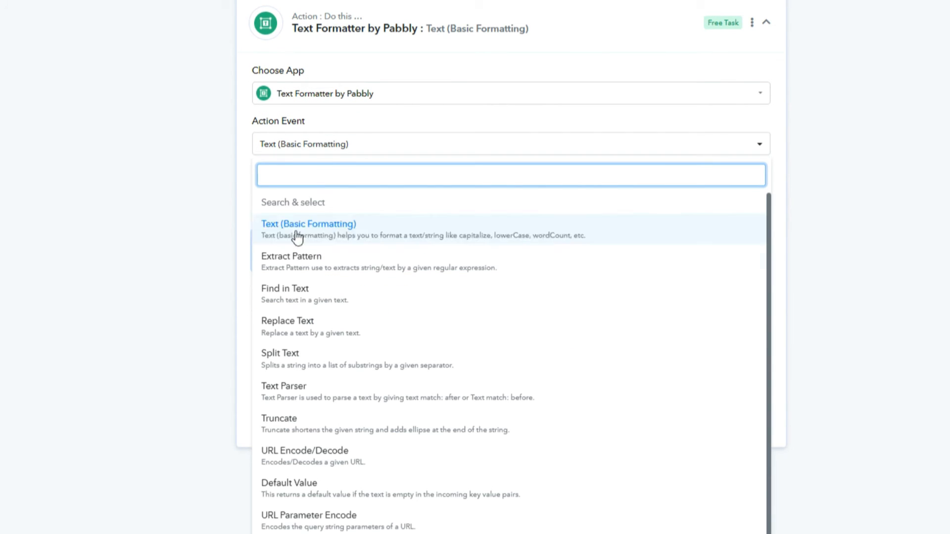
click(288, 325)
click(281, 278)
click(511, 273)
click(328, 403)
scroll(433, 493, down, 3)
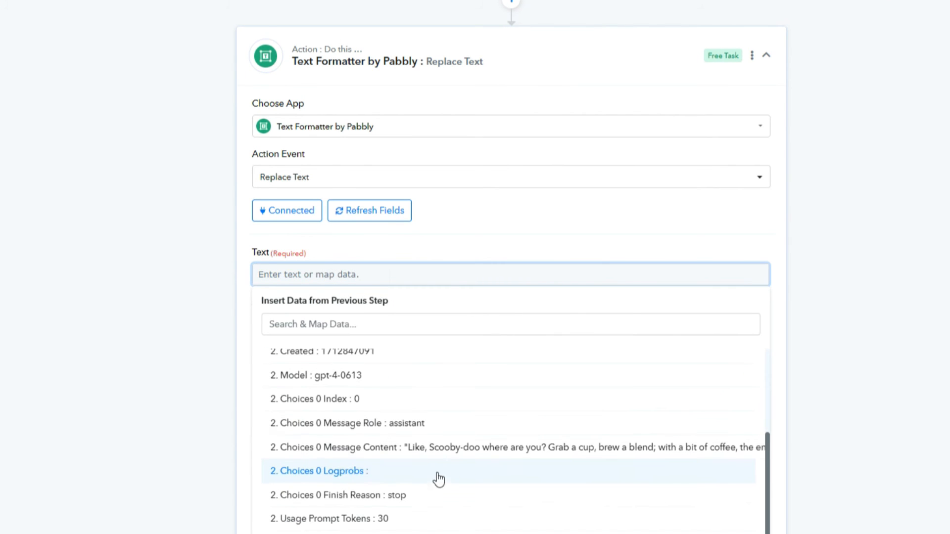
click(445, 449)
Step: Find the " character, leave Replace empty, and test to get the quote back without quote marks
click(378, 245)
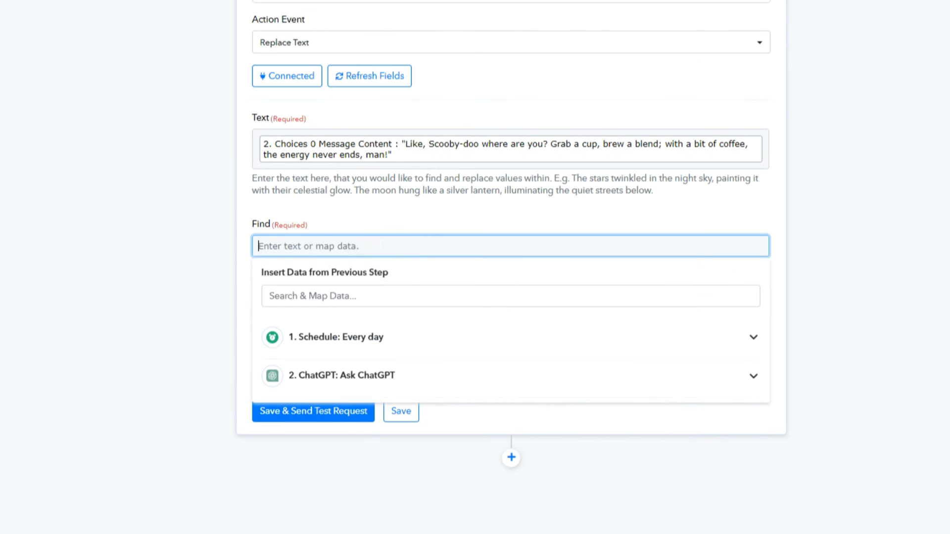
text(")
click(771, 300)
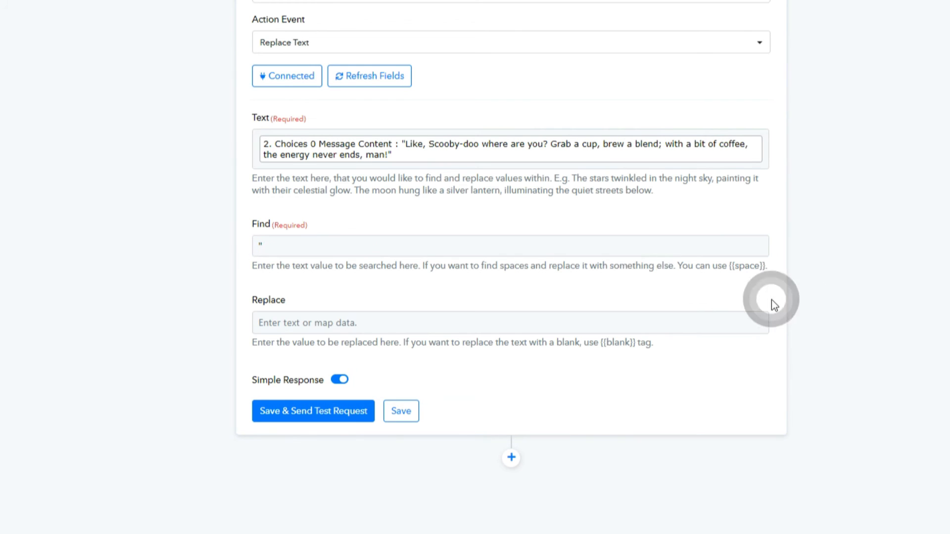
drag(308, 247, 229, 247)
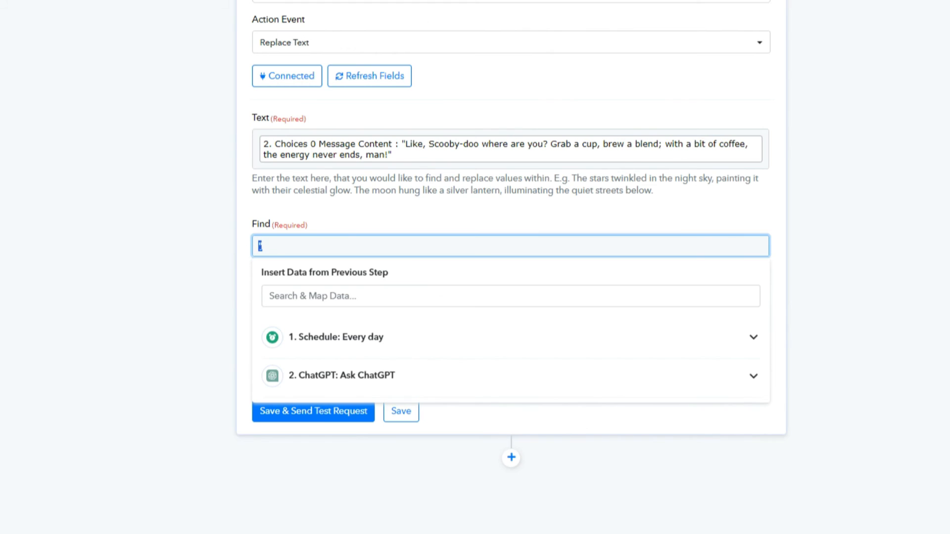
click(195, 243)
click(274, 322)
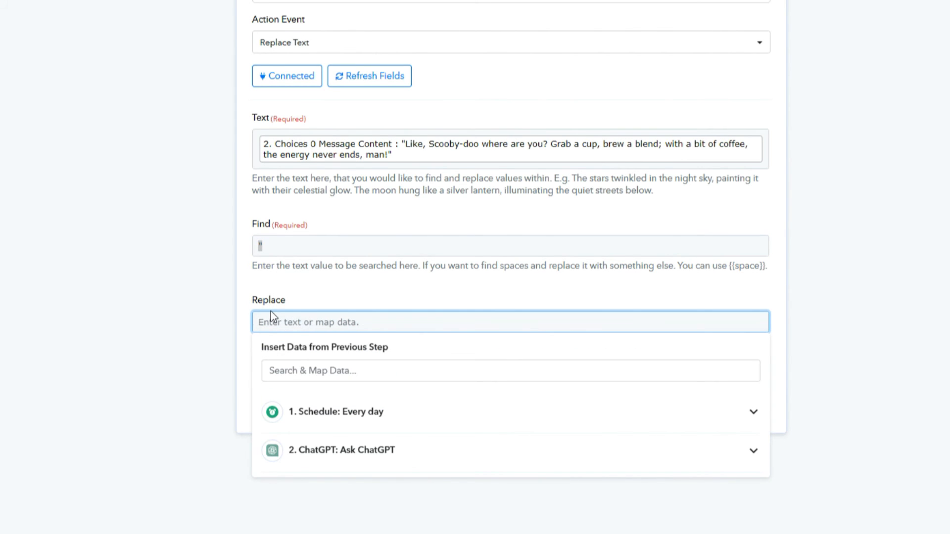
click(248, 308)
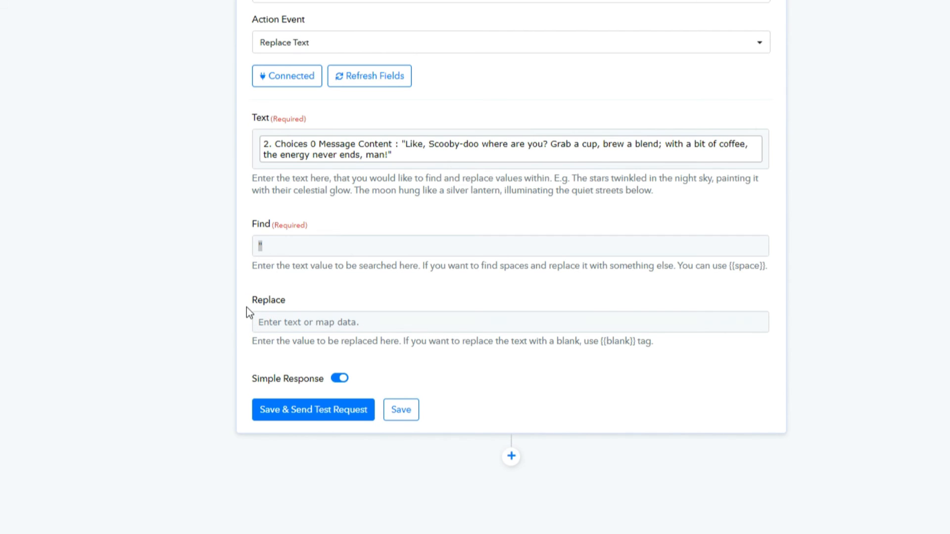
click(313, 410)
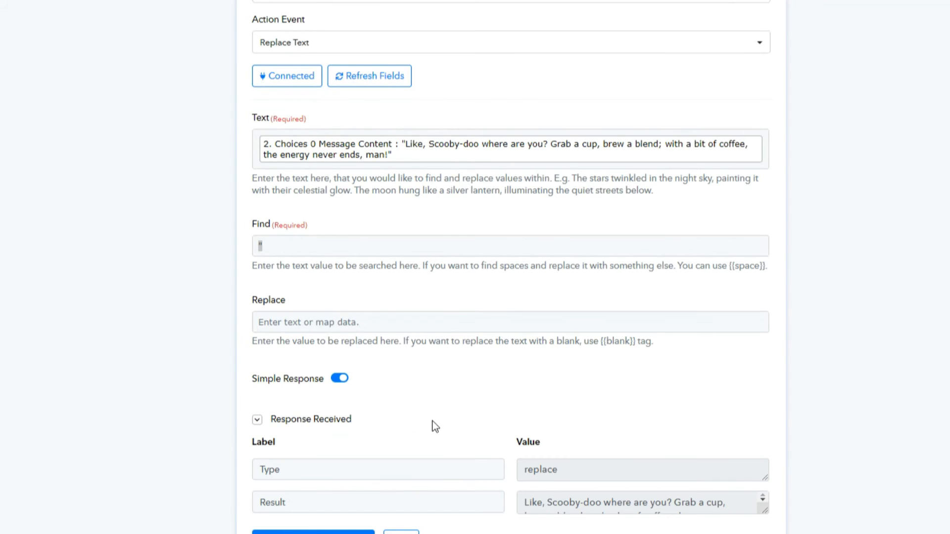
scroll(435, 425, down, 2)
drag(762, 377, 764, 460)
triple_click(609, 375)
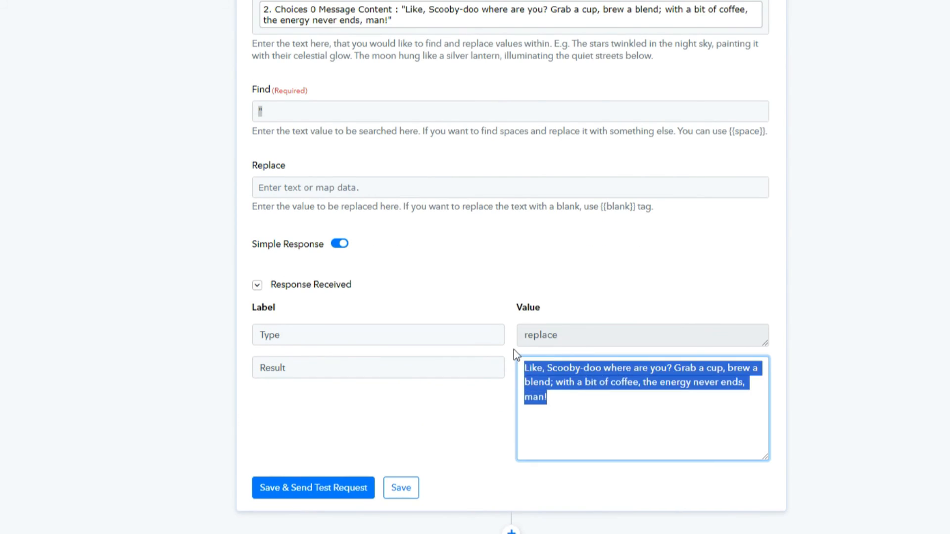
scroll(828, 486, down, 2)
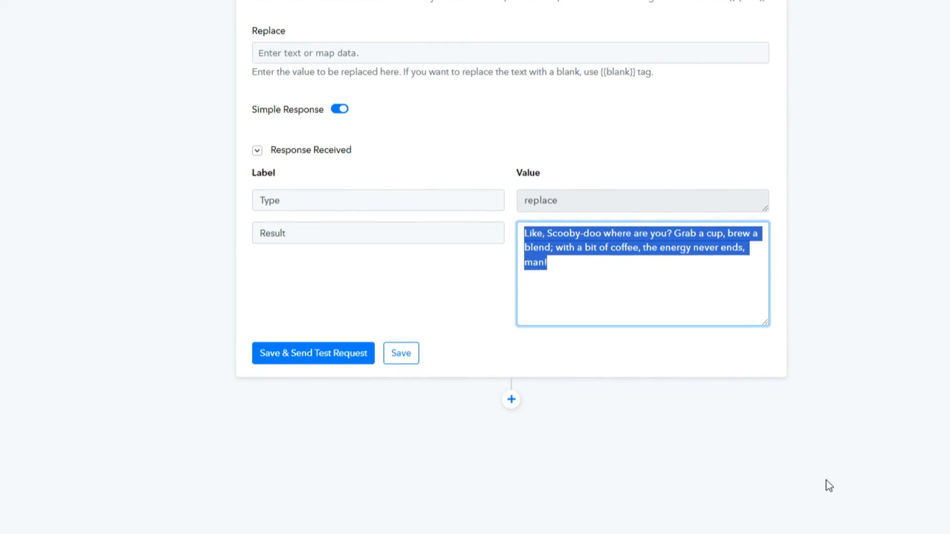
Step: Add a Facebook Pages action with the Create Page Post event after the formatter
click(512, 402)
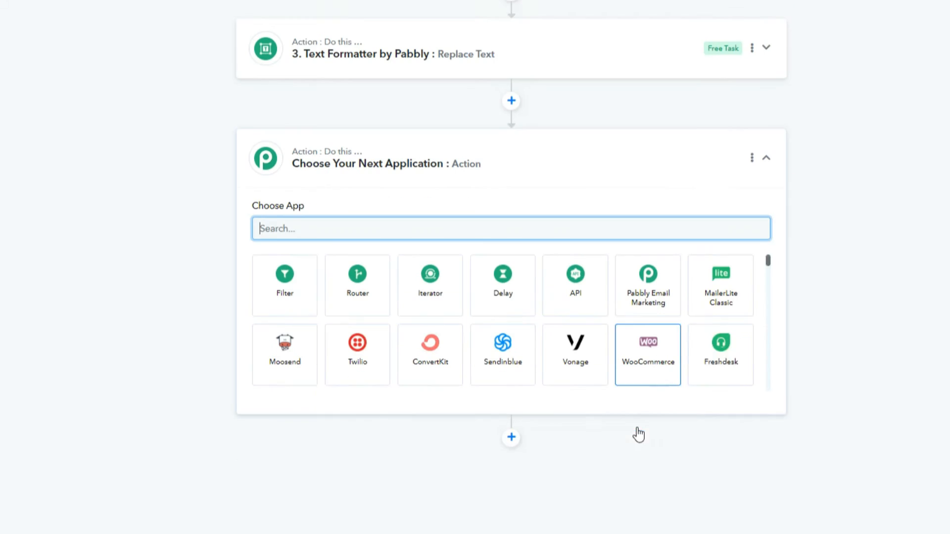
text(facebook)
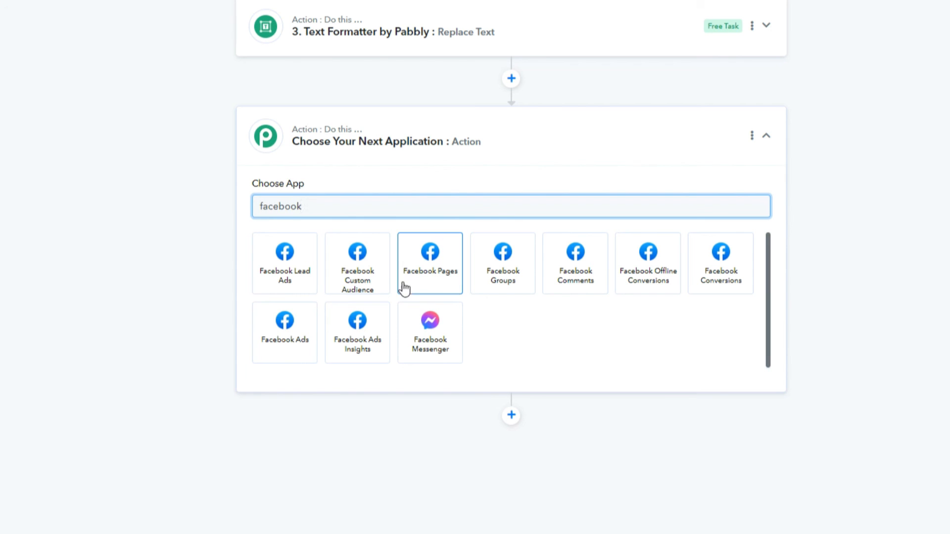
click(433, 275)
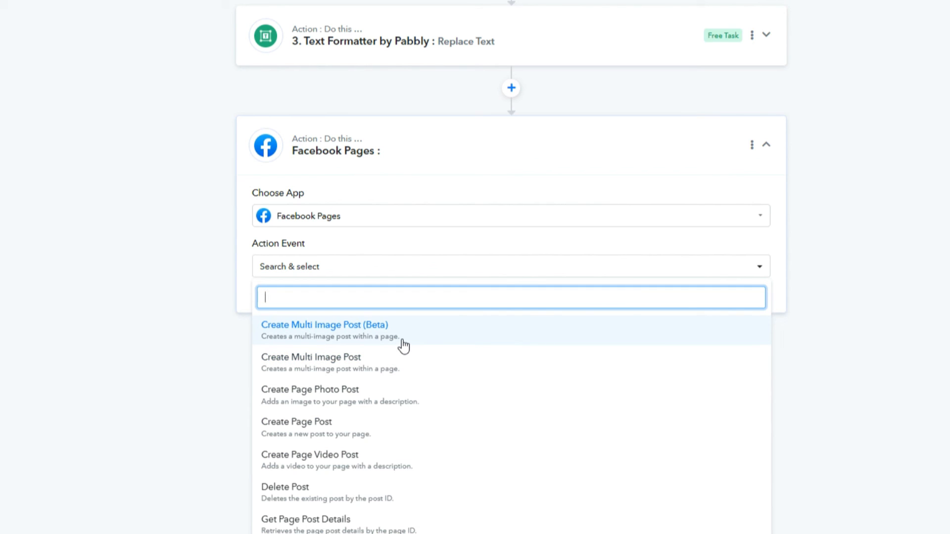
click(401, 430)
Step: Connect using the existing Facebook account so the Minset Profits page is targeted
click(280, 299)
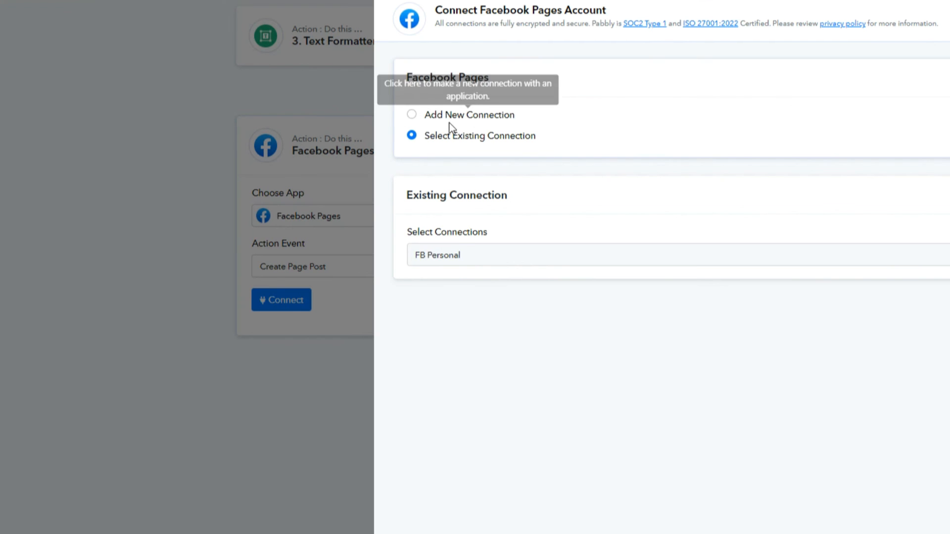
click(448, 117)
click(460, 136)
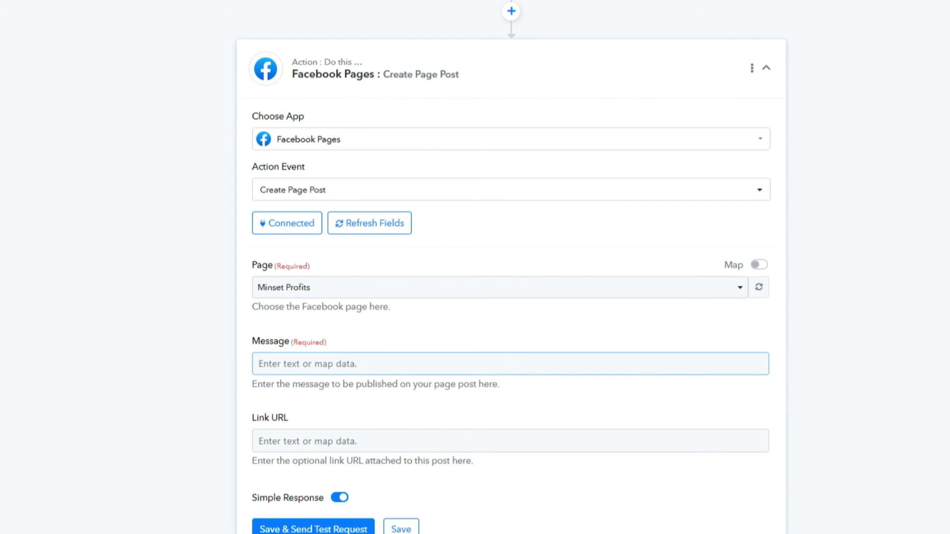
click(511, 363)
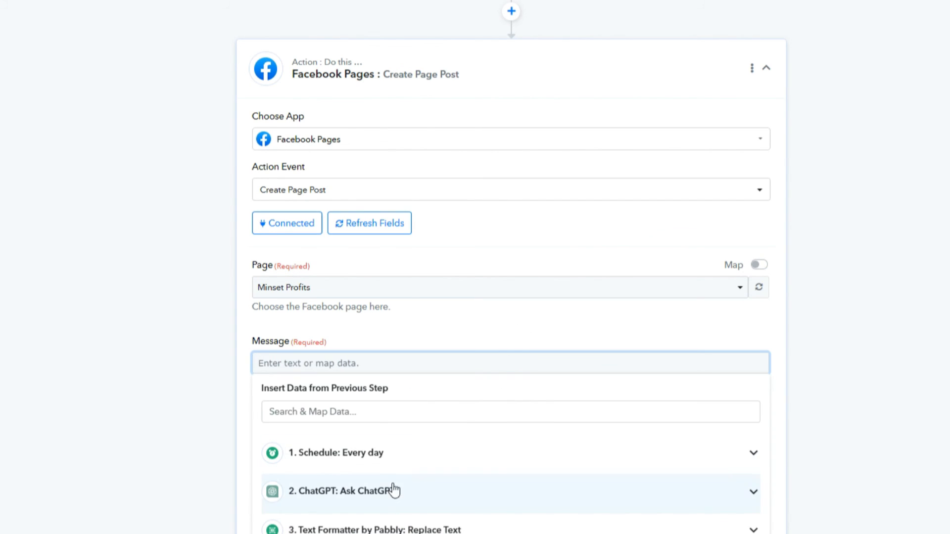
Step: Map the Text Formatter '3. Result' into Message and send a successful test post
click(394, 529)
scroll(393, 490, down, 2)
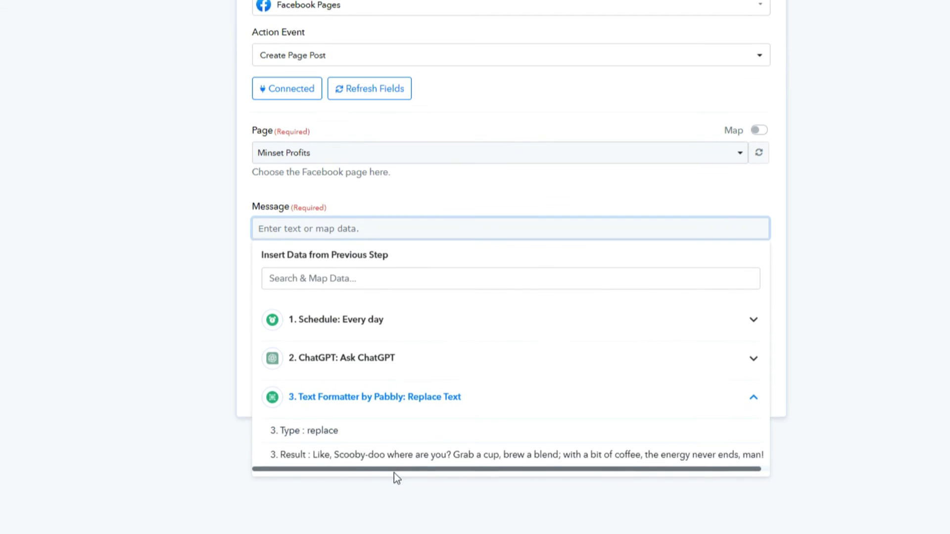
click(353, 455)
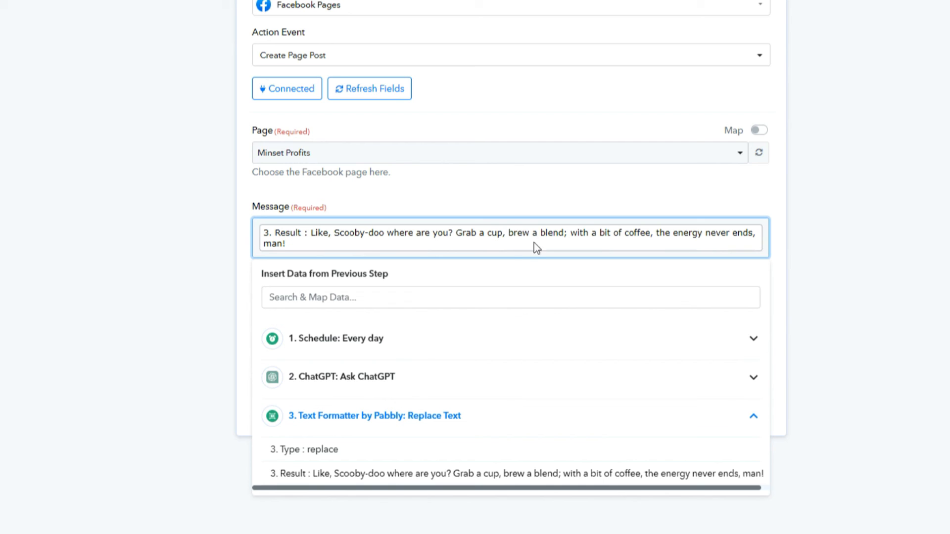
click(178, 227)
click(510, 324)
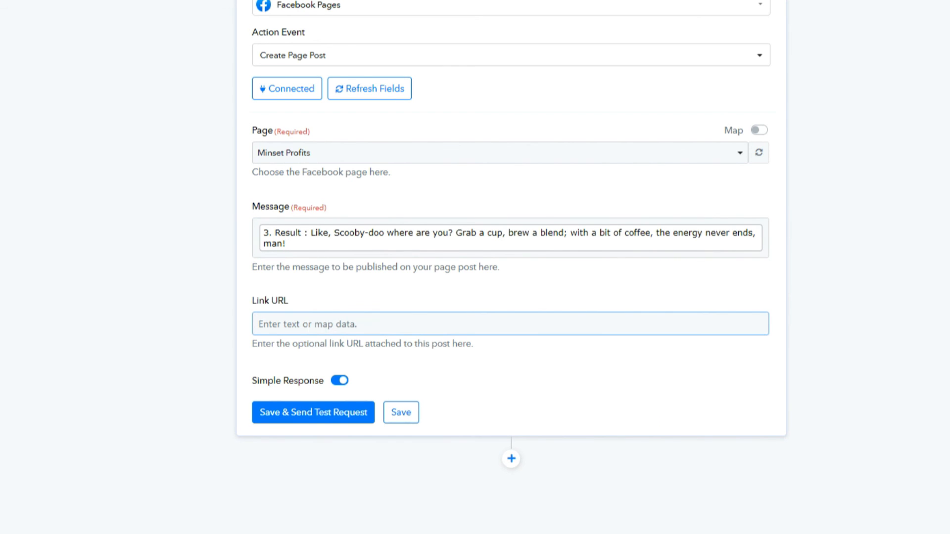
click(295, 418)
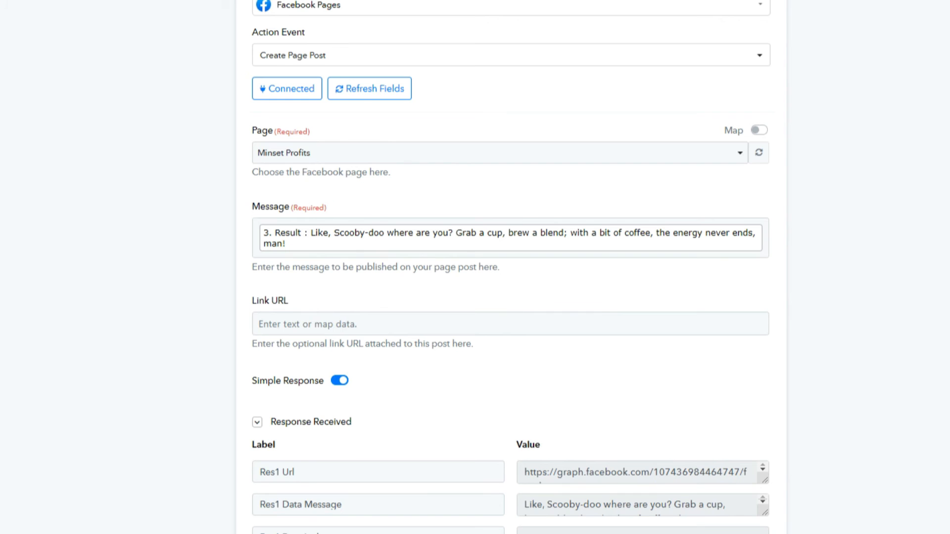